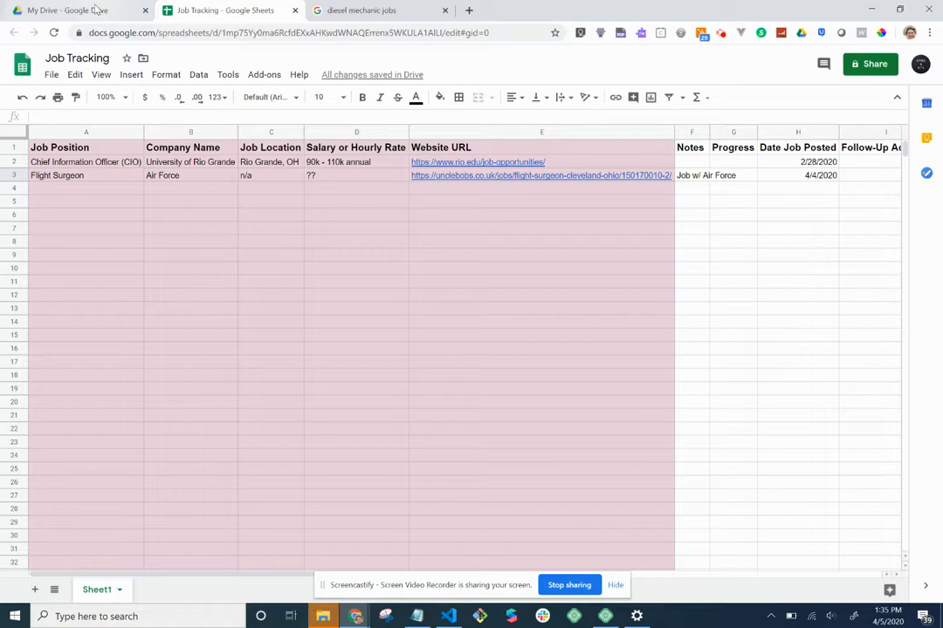
Switch from the Job Tracking spreadsheet to the My Drive browser tab
click(96, 11)
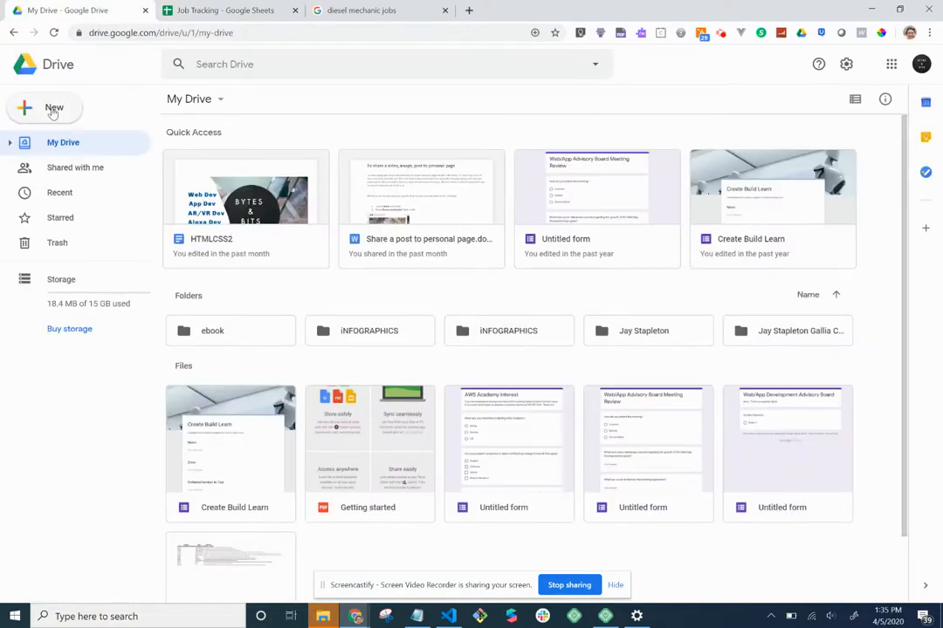
From Drive's New menu, start a Google Docs document from a template
click(52, 110)
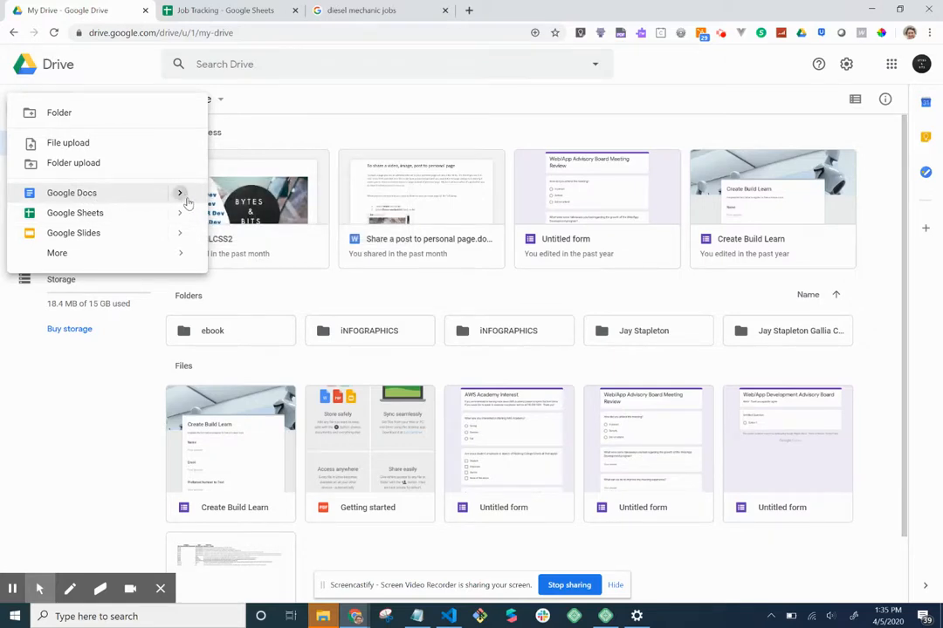
mouse_move(181, 195)
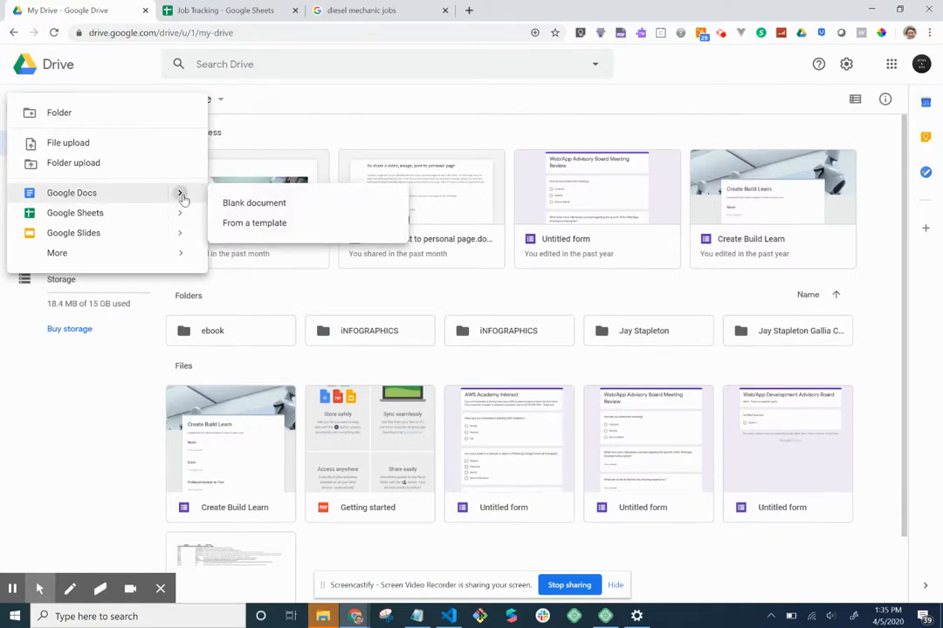
click(243, 223)
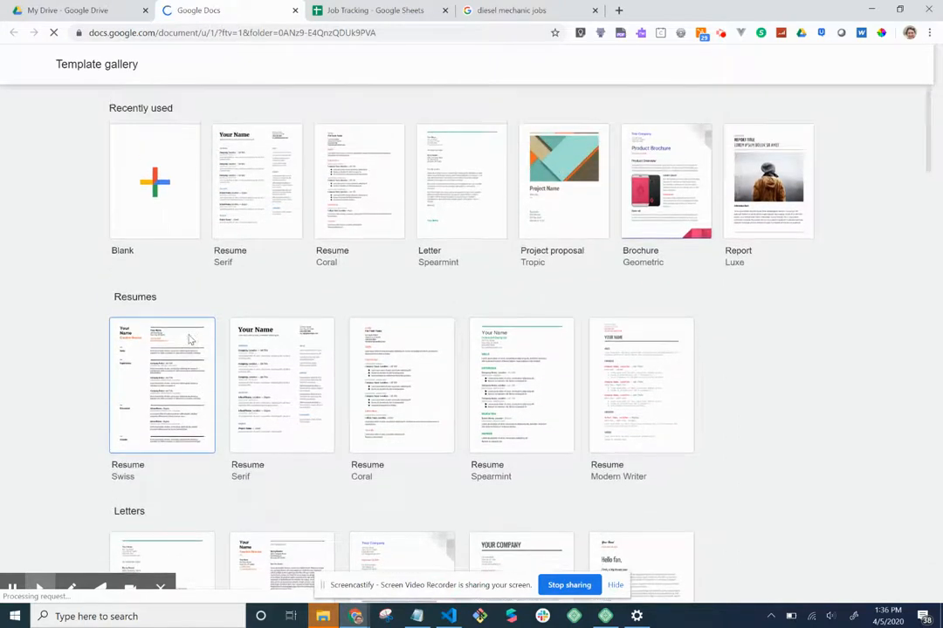
Pick the Resume Serif template from the gallery's Resumes section
scroll(189, 339, down, 1)
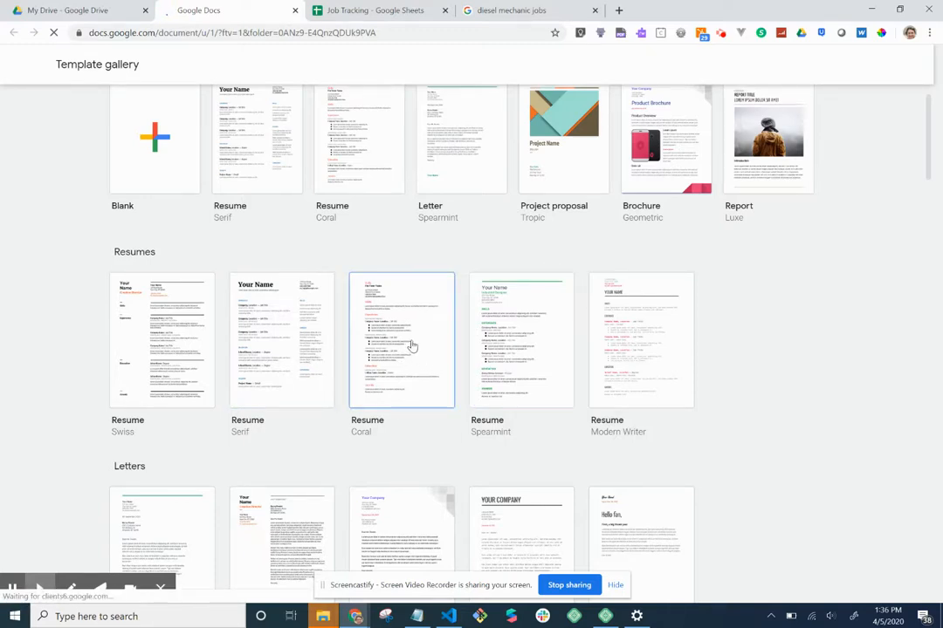
click(277, 348)
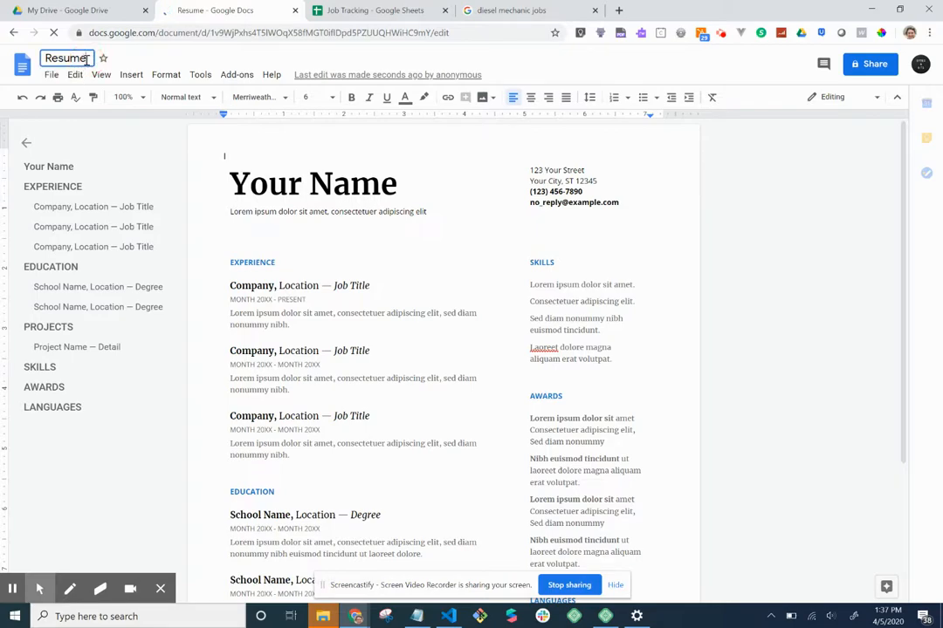
Rename the document to the owner's full name followed by 'Resume'
click(86, 59)
text(T)
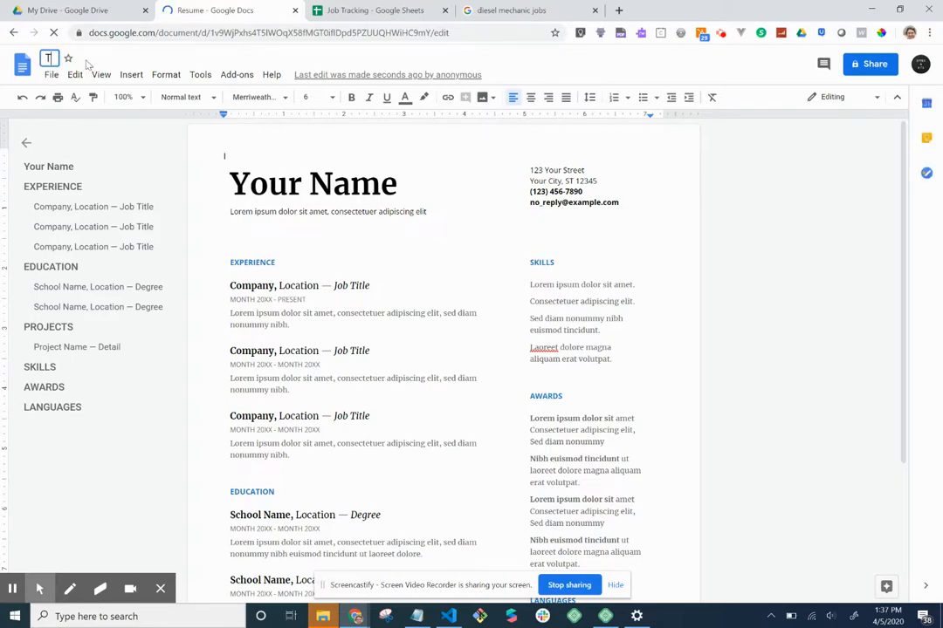
text(asha Penwell Resume)
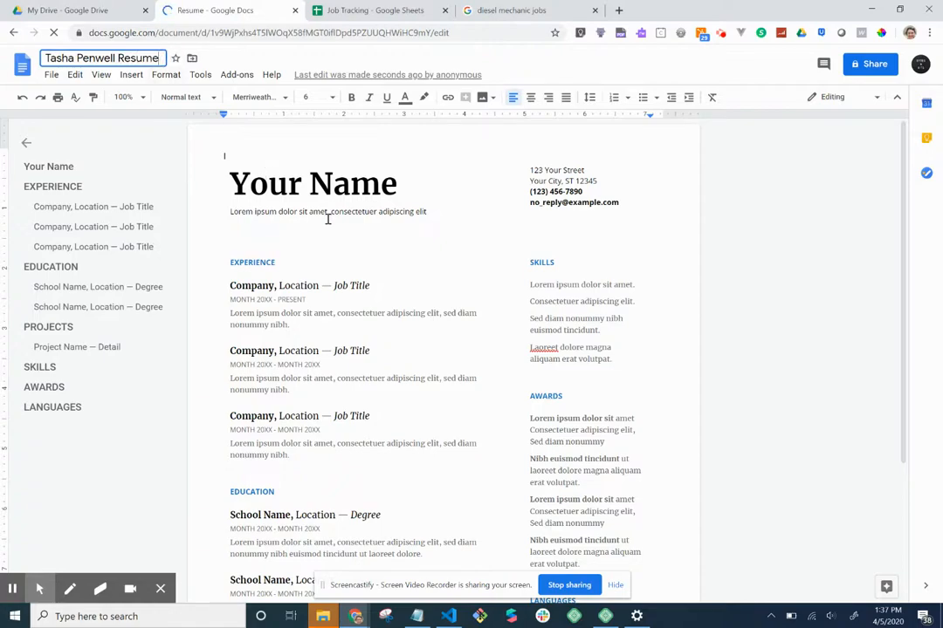
key(Tab)
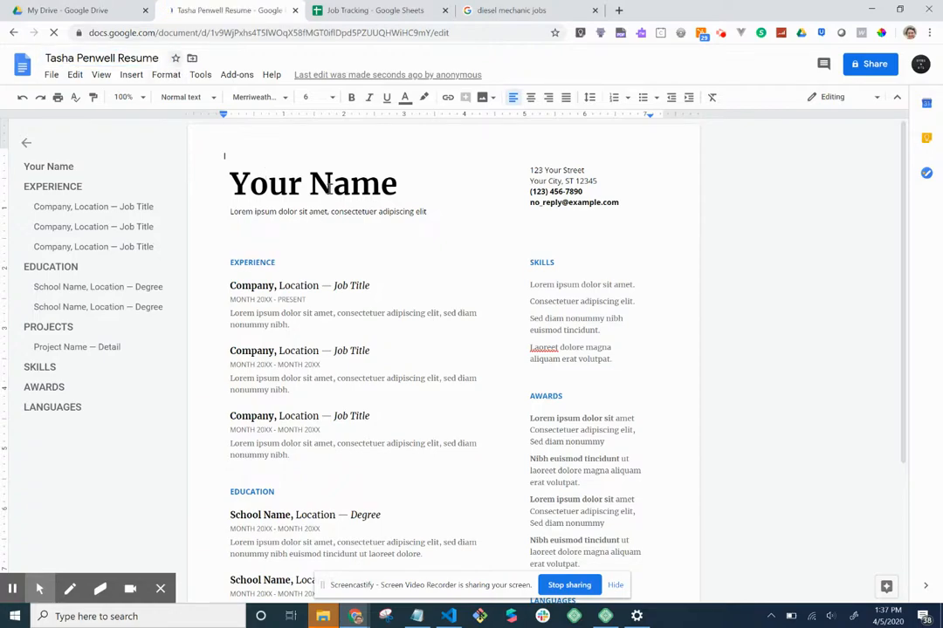
Replace the 'Your Name' heading with the owner's full name
click(330, 185)
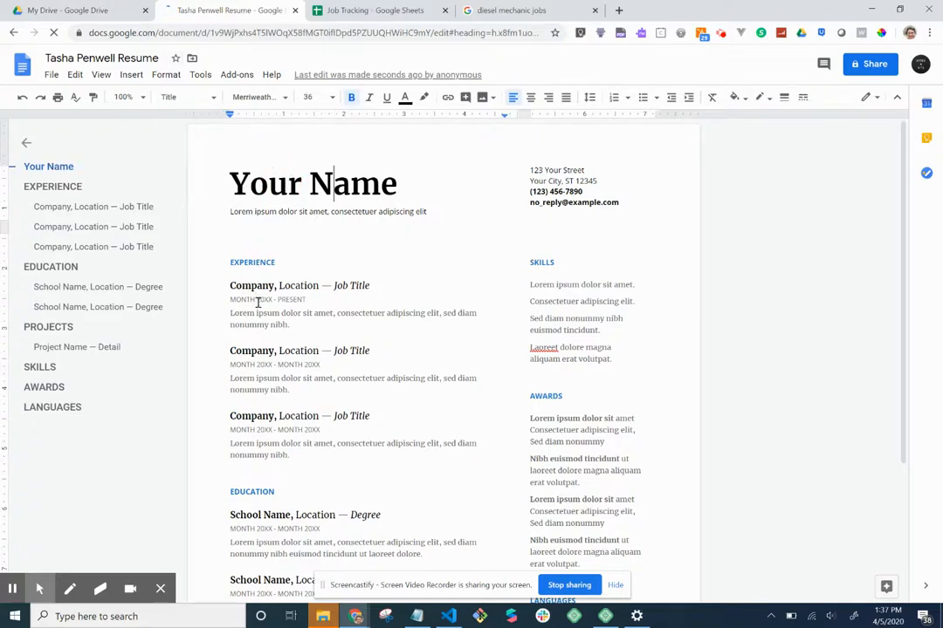
scroll(228, 261, down, 1)
scroll(262, 234, up, 1)
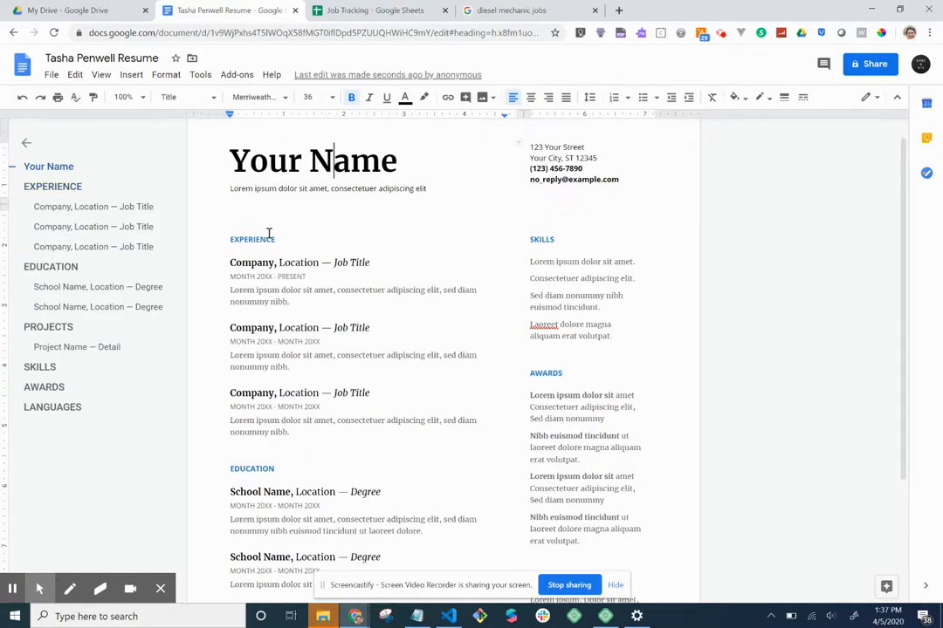
click(234, 159)
click(233, 159)
drag(234, 159, 402, 159)
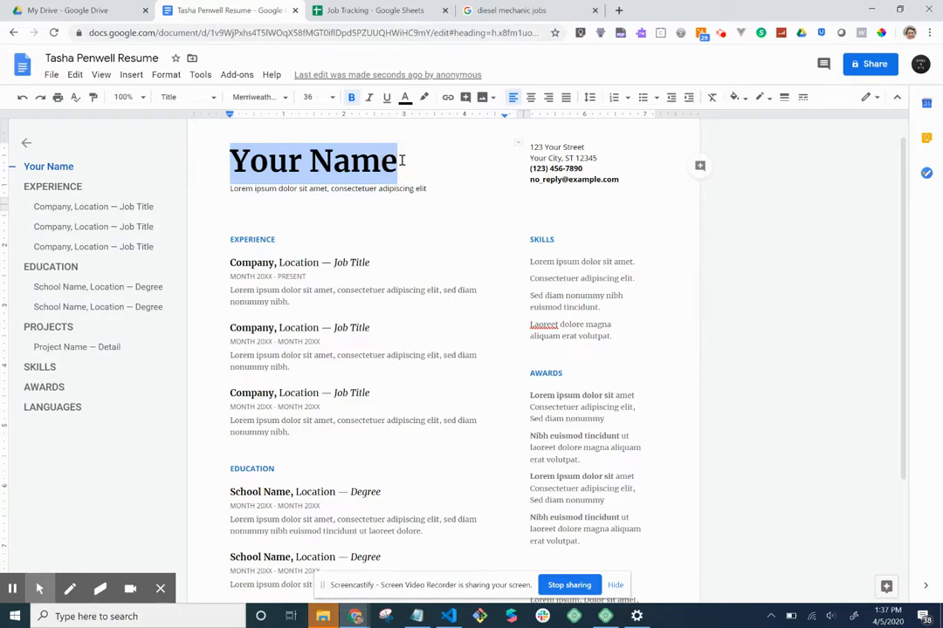
text(Tasha Penwell)
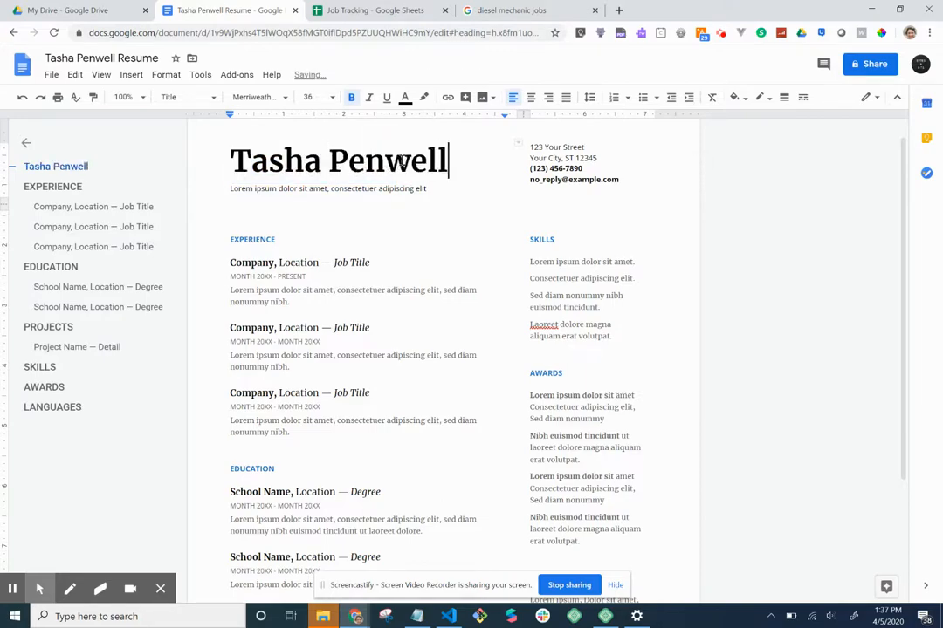
click(415, 192)
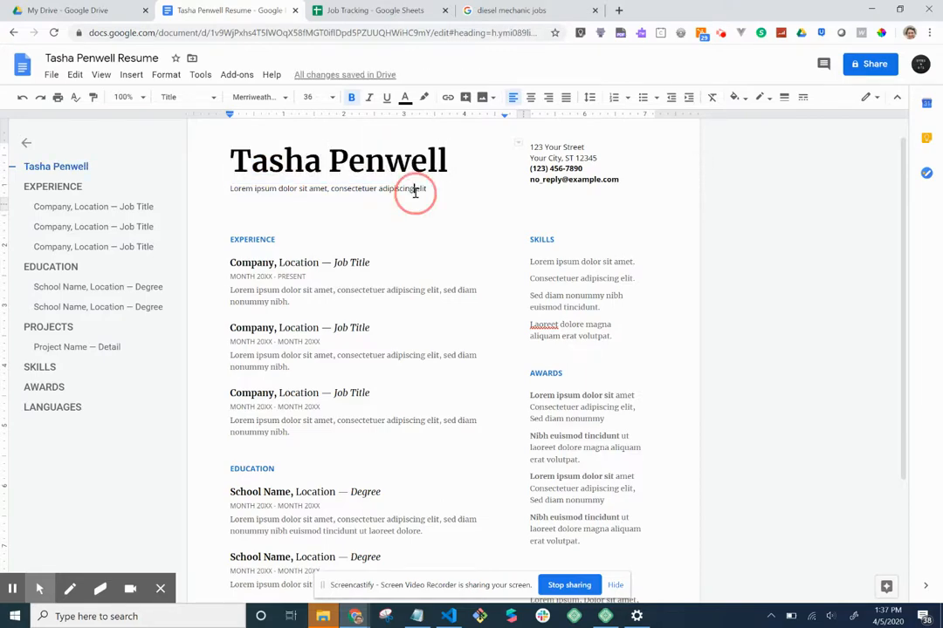
Replace the subtitle placeholder with 'Chief Learning Officer'
click(427, 190)
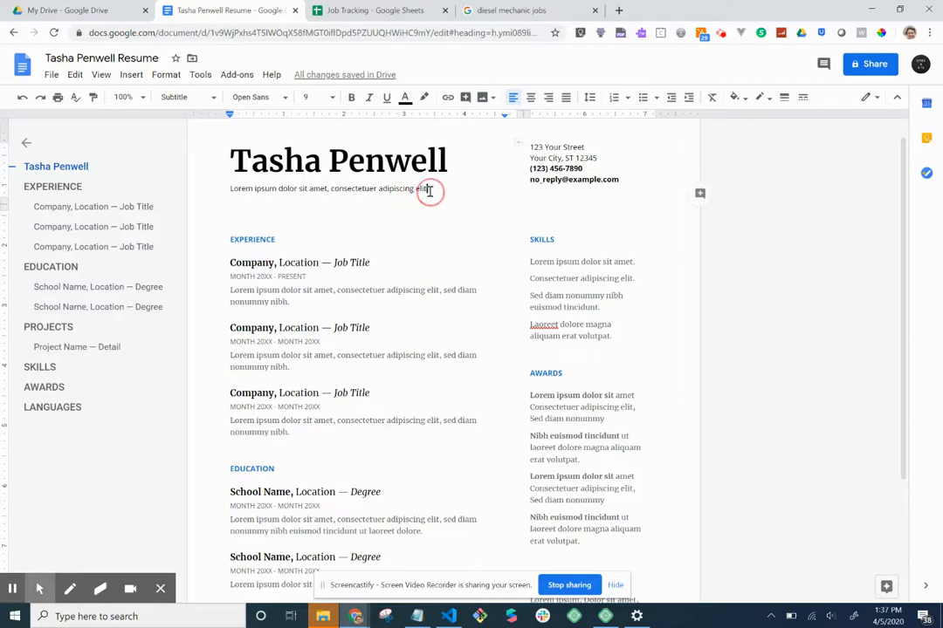
drag(429, 190, 229, 189)
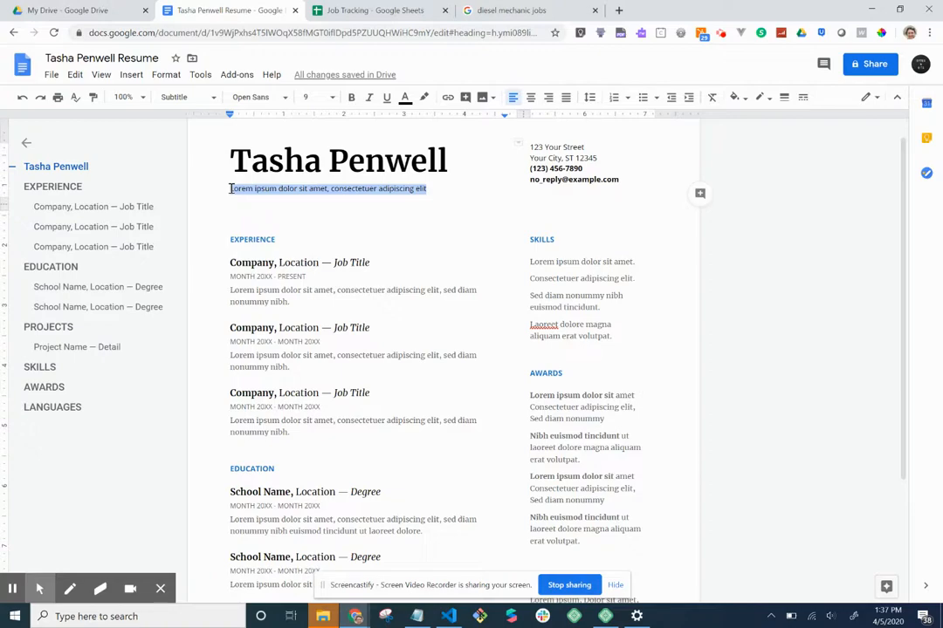
text(Chief Learning Officer)
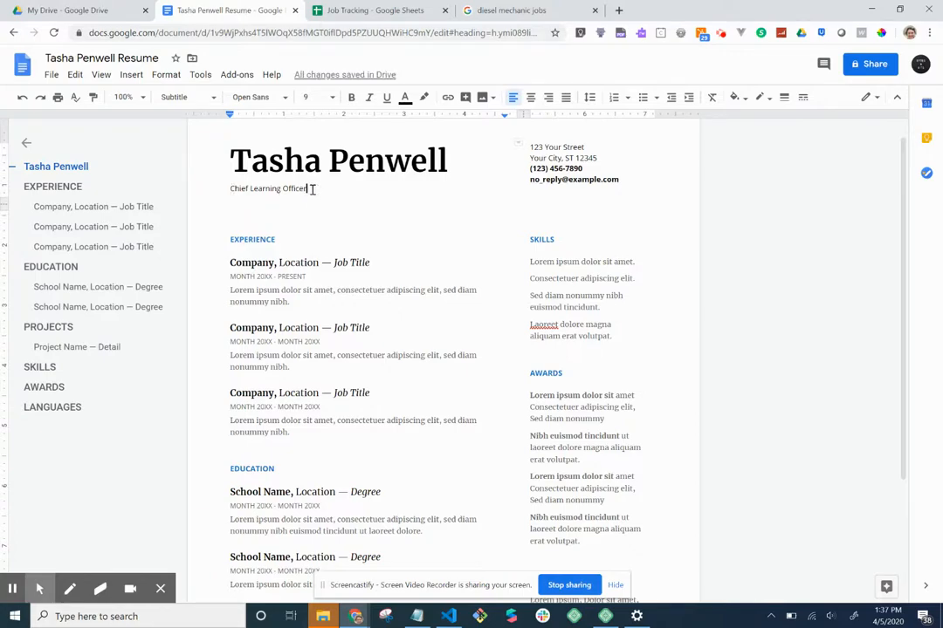
Revert the subtitle back to 'Apprentice Electrician'
drag(310, 188, 233, 187)
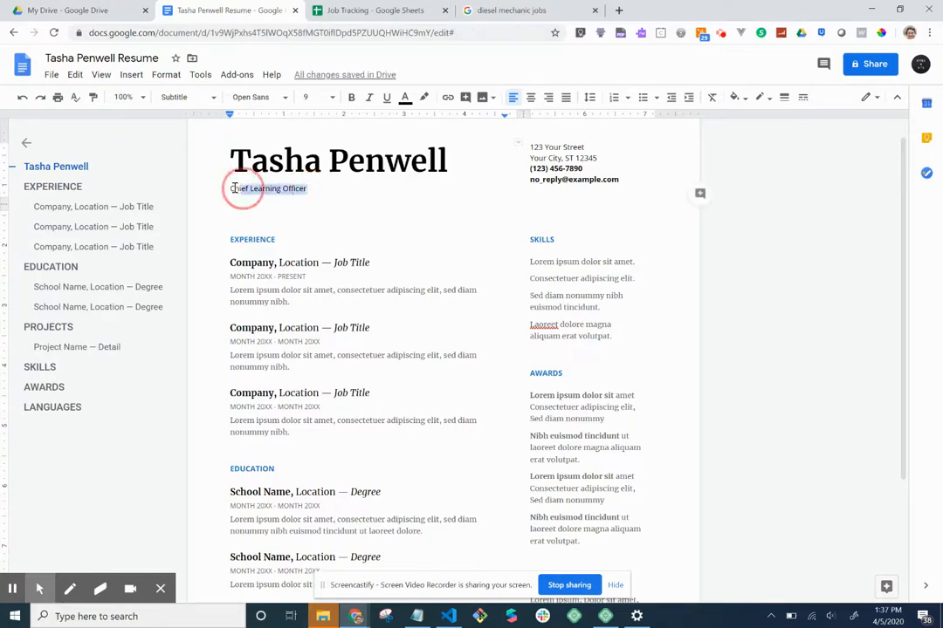
click(234, 189)
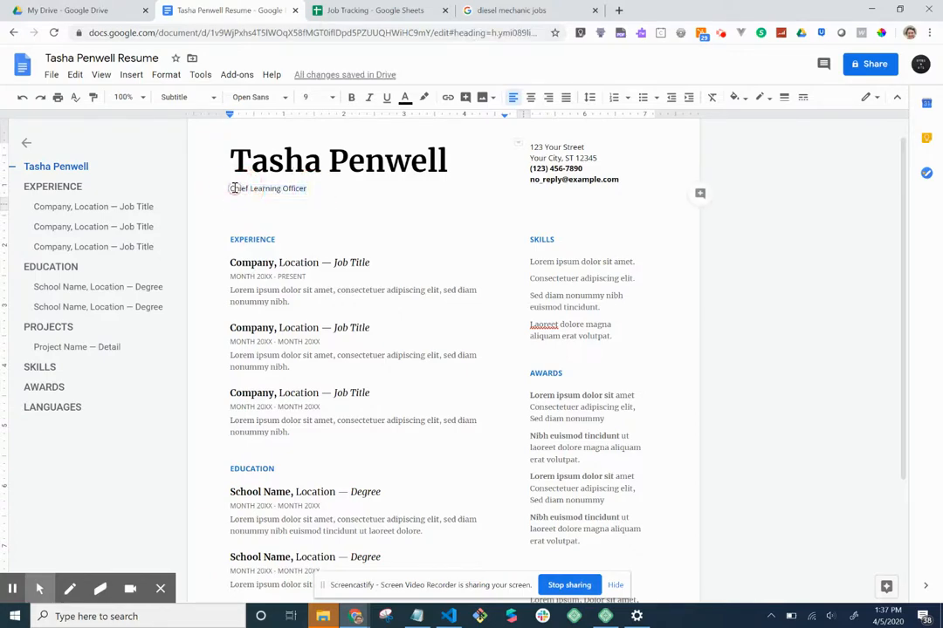
double_click(294, 188)
key(BackSpace)
key(ctrl+BackSpace)
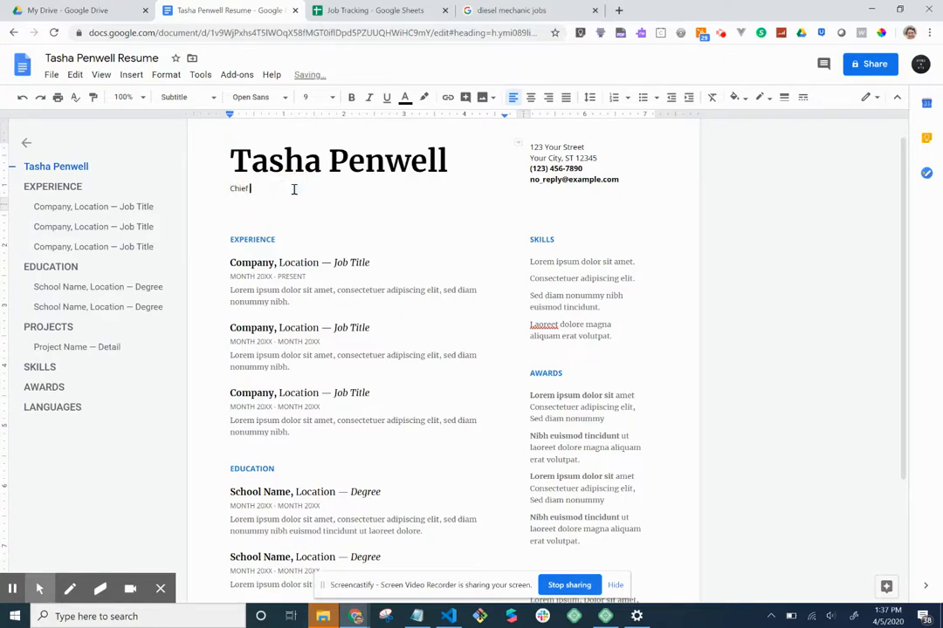
key(ctrl+BackSpace)
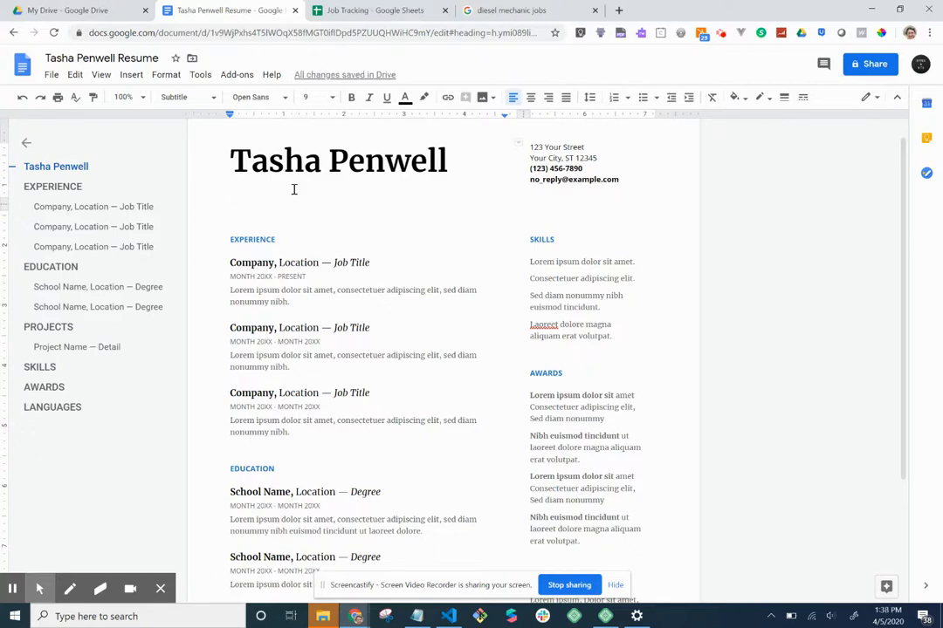
text(App)
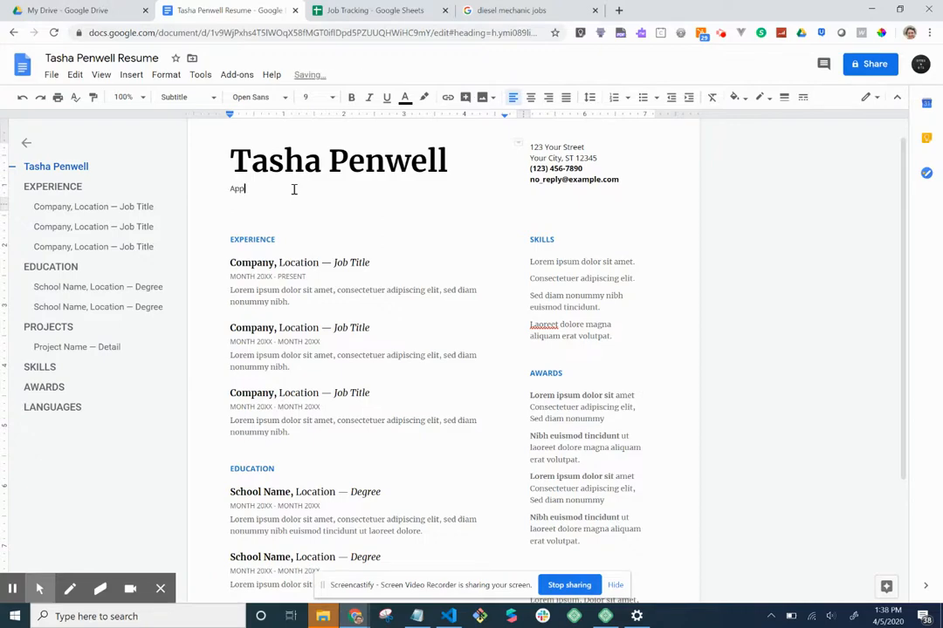
text(ren)
text(tice Electrician)
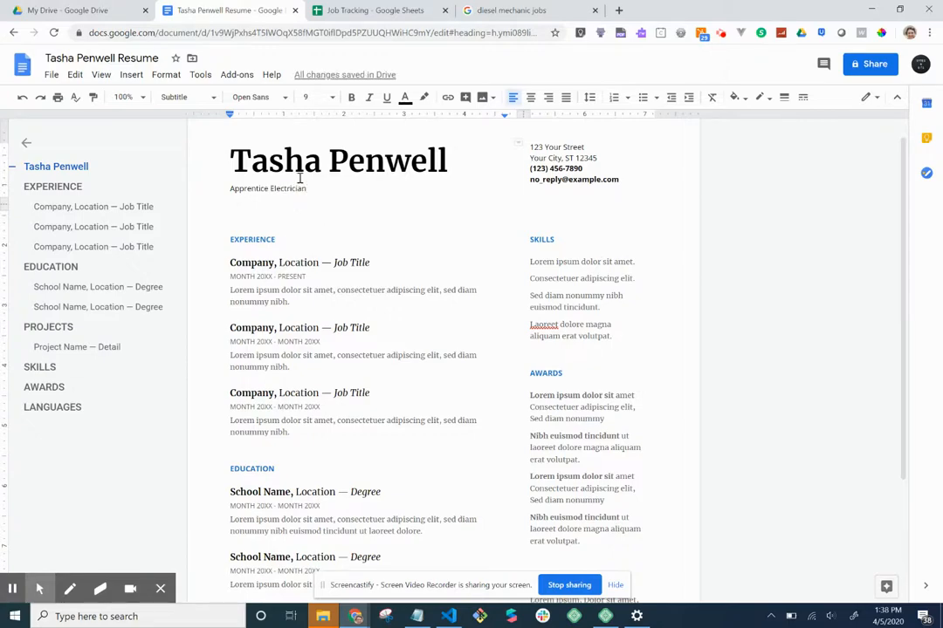
Change the subtitle from 'Apprentice Electrician' to 'Chief Learning Officer' again
click(313, 190)
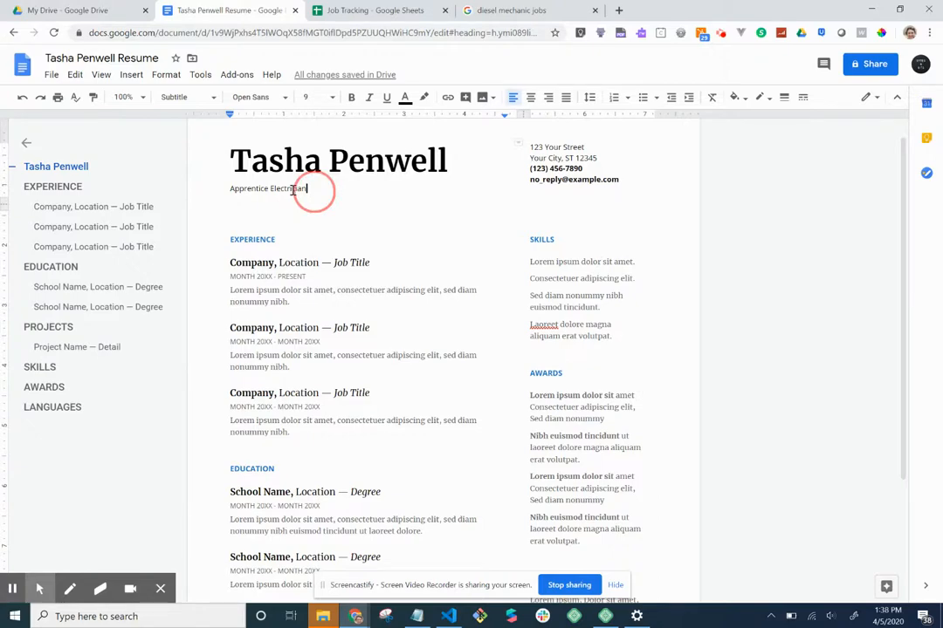
double_click(313, 191)
double_click(306, 190)
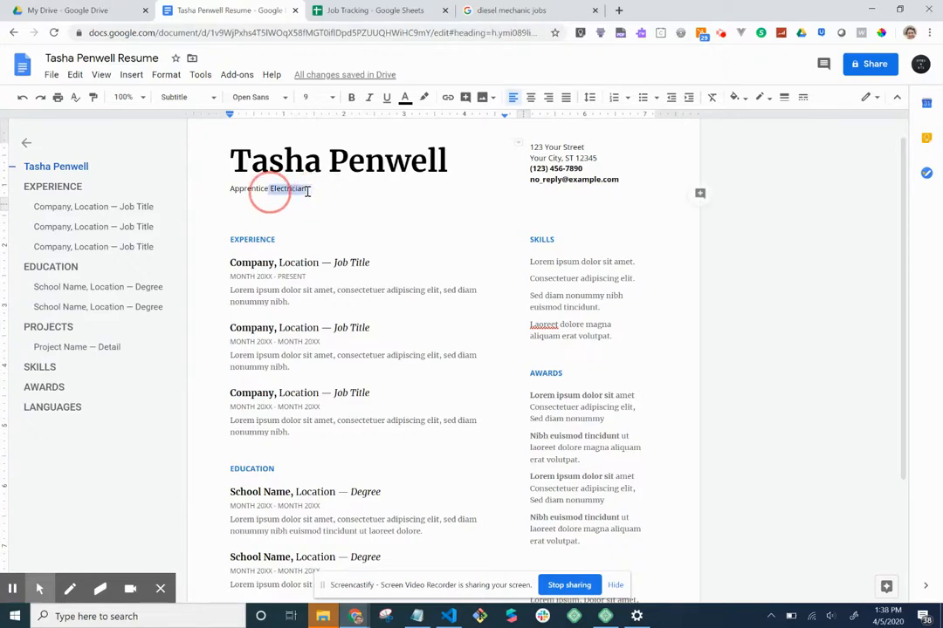
click(307, 192)
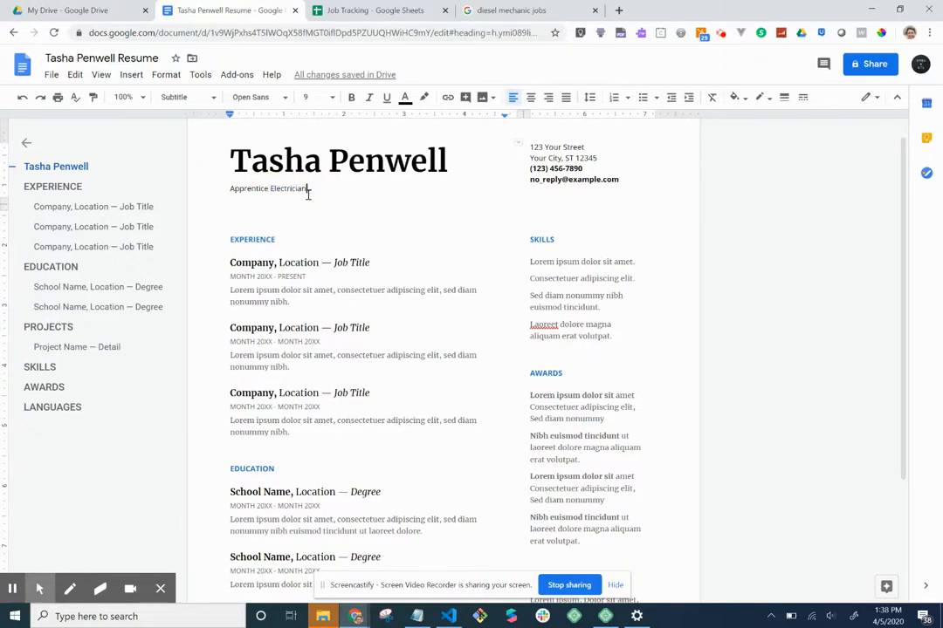
click(310, 192)
drag(306, 189, 230, 189)
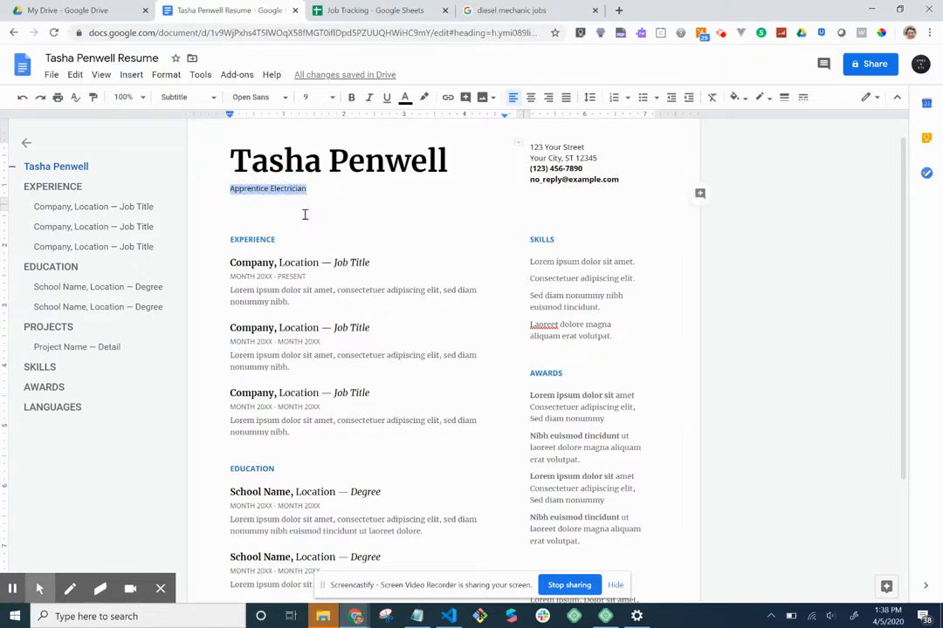
click(250, 251)
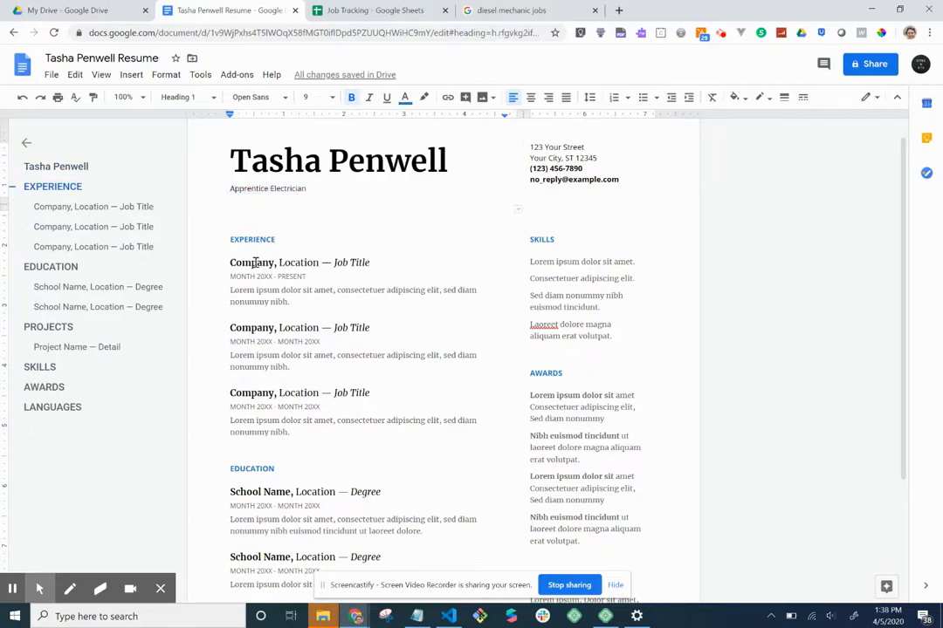
click(305, 188)
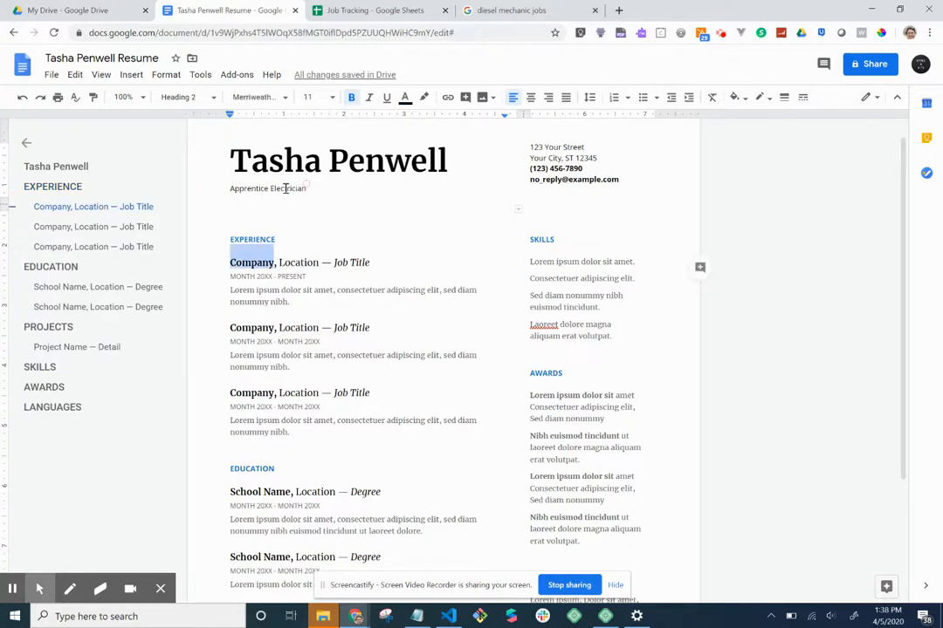
double_click(285, 189)
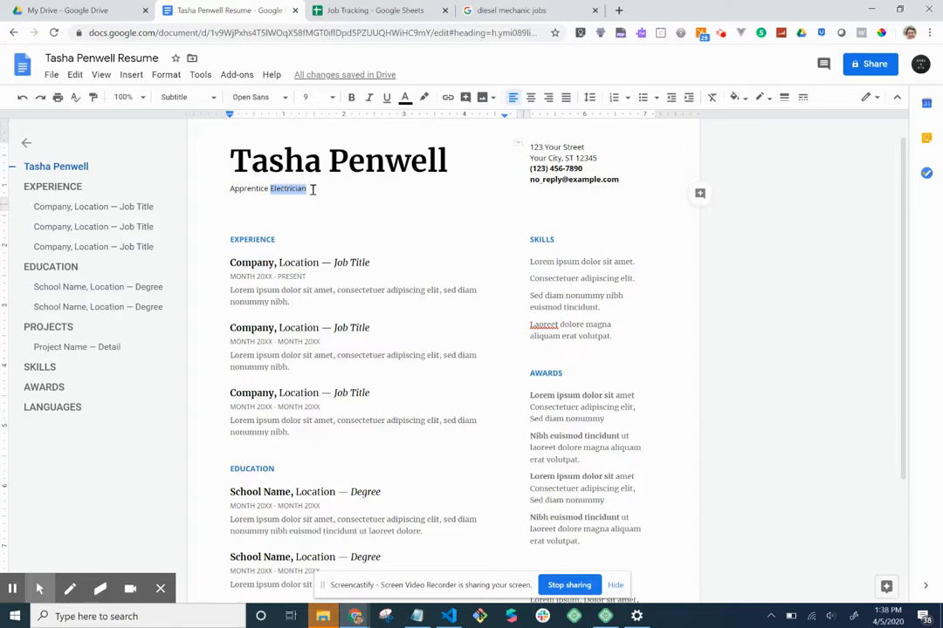
click(313, 189)
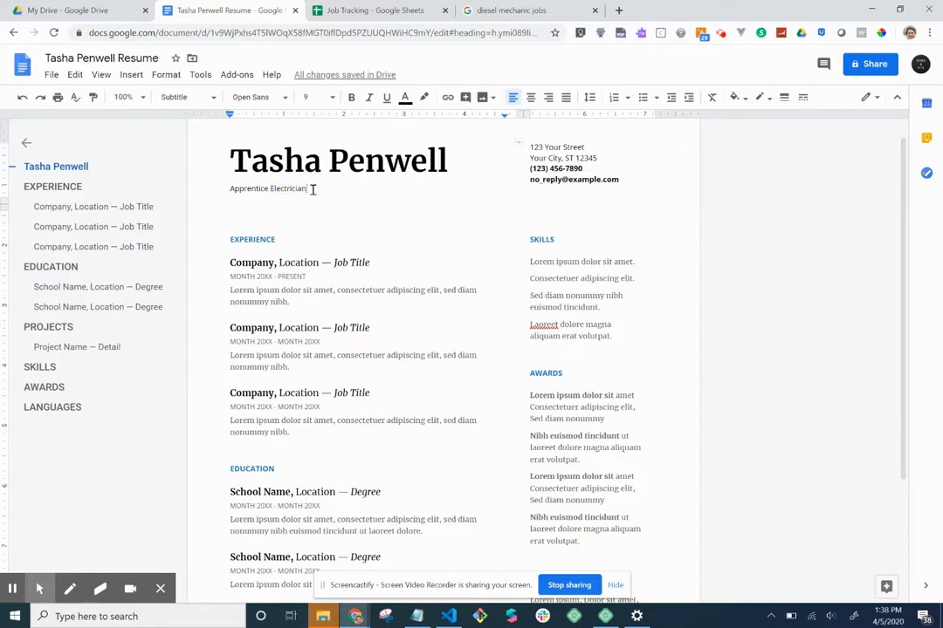
key(ctrl+BackSpace)
key(ctrl+BackSpace)
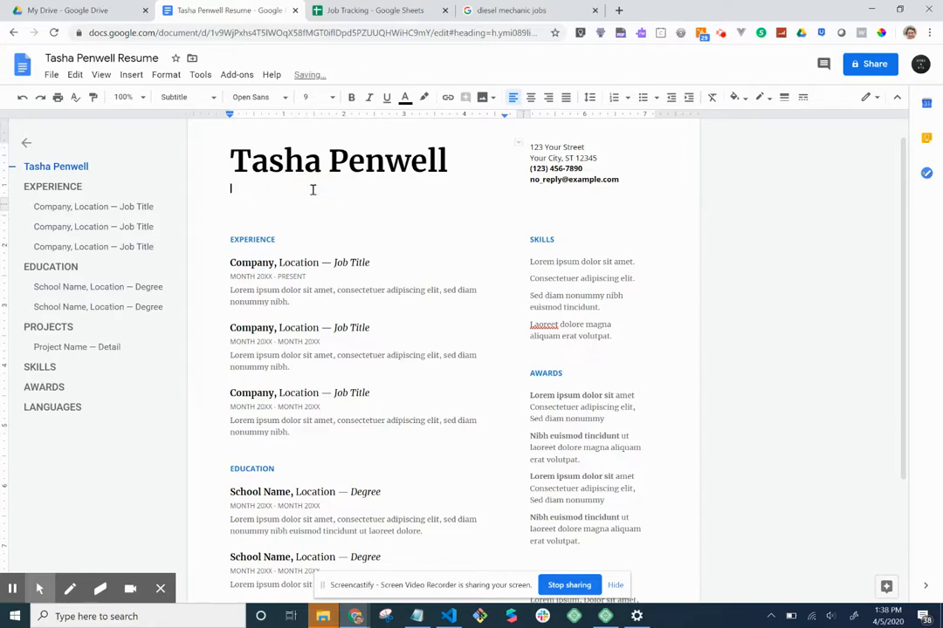
text(Chief)
text(Learning Officer)
Fill the first job heading with Hocking College, Nelsonville, OH and Computer Science Program Manager
double_click(255, 263)
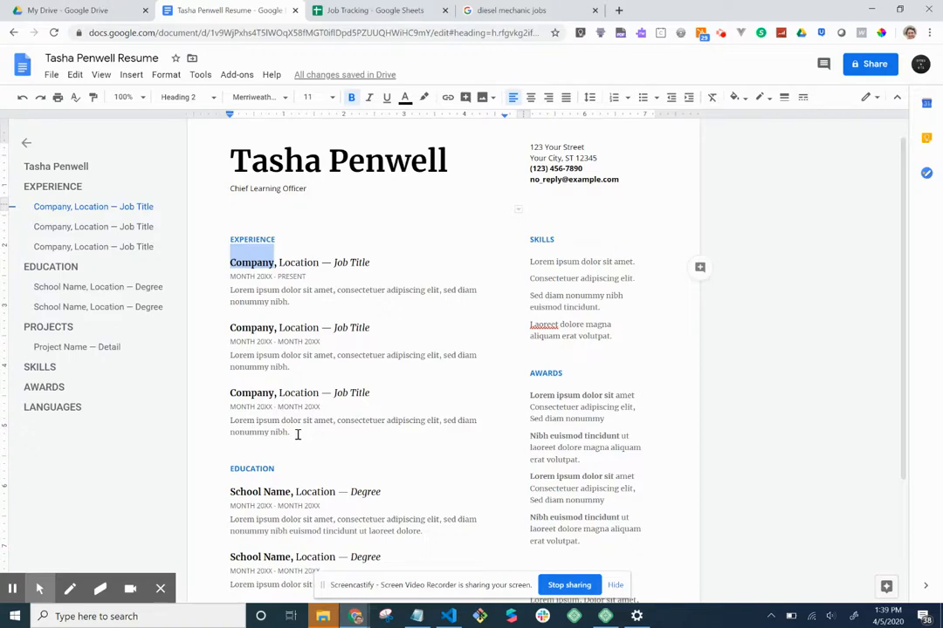
text(H)
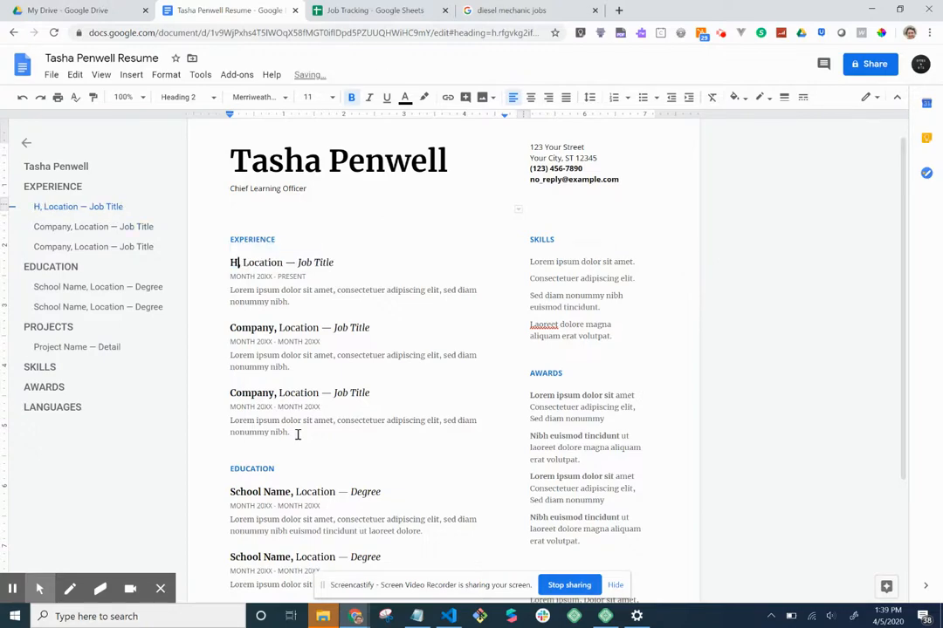
text(ocking College)
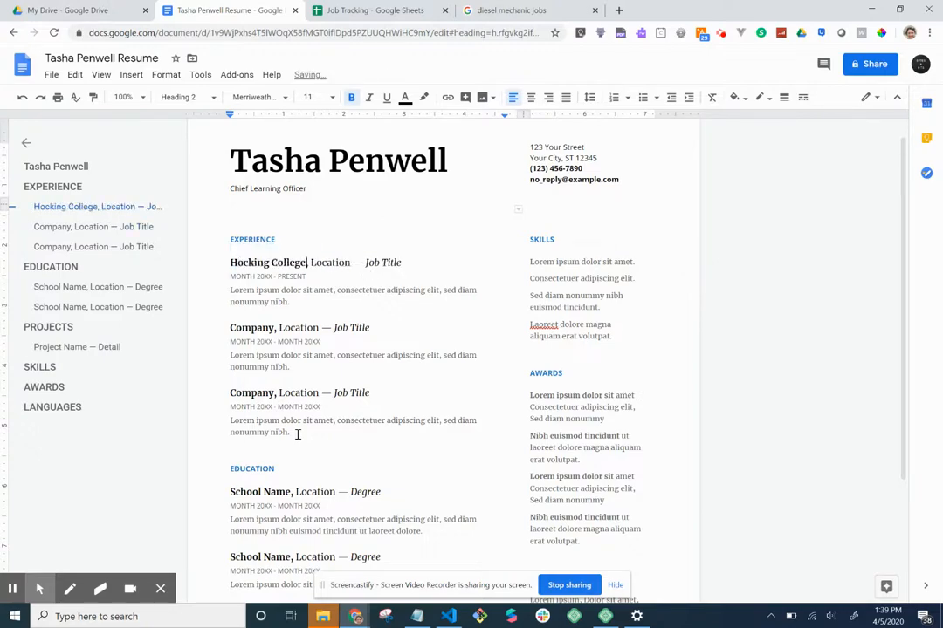
double_click(329, 263)
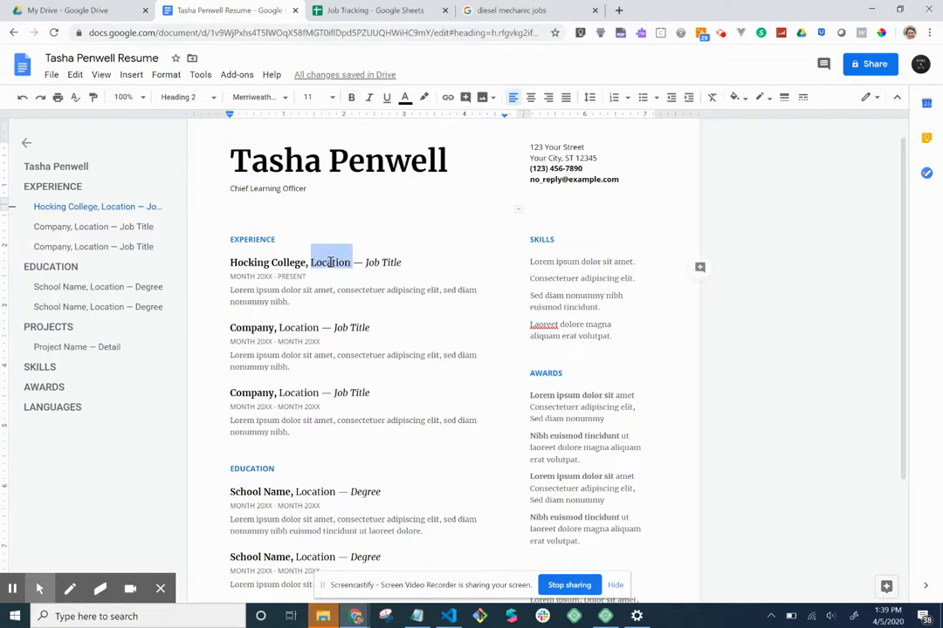
text(Ne)
text(lsonvill)
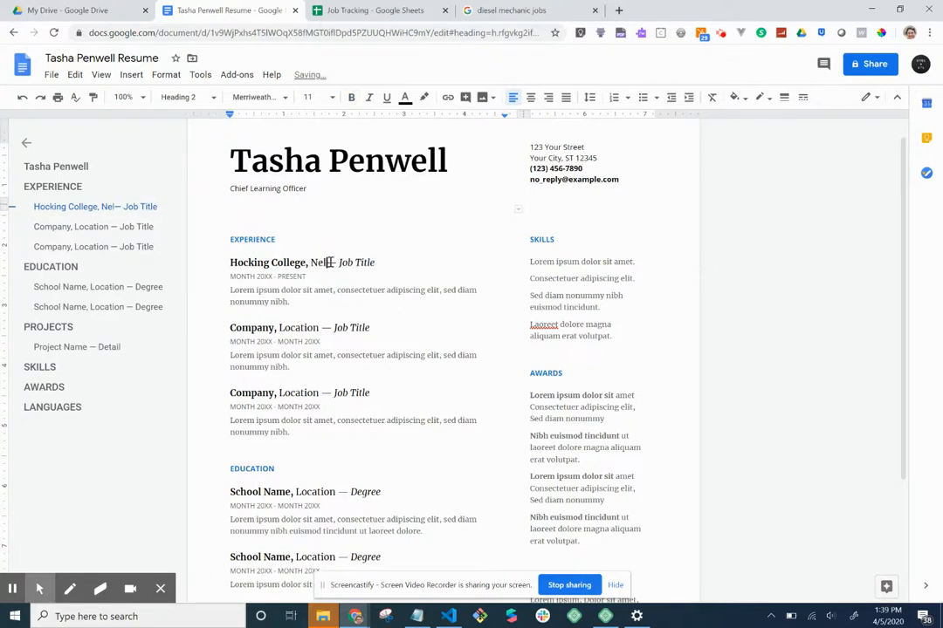
text(e, OH)
click(437, 262)
key(BackSpace)
key(BackSpace)
key(BackSpace)
key(BackSpace)
key(BackSpace)
key(BackSpace)
key(BackSpace)
key(BackSpace)
key(BackSpace)
text(cOMP)
key(BackSpace)
key(BackSpace)
key(BackSpace)
key(BackSpace)
text(Computer Science Program)
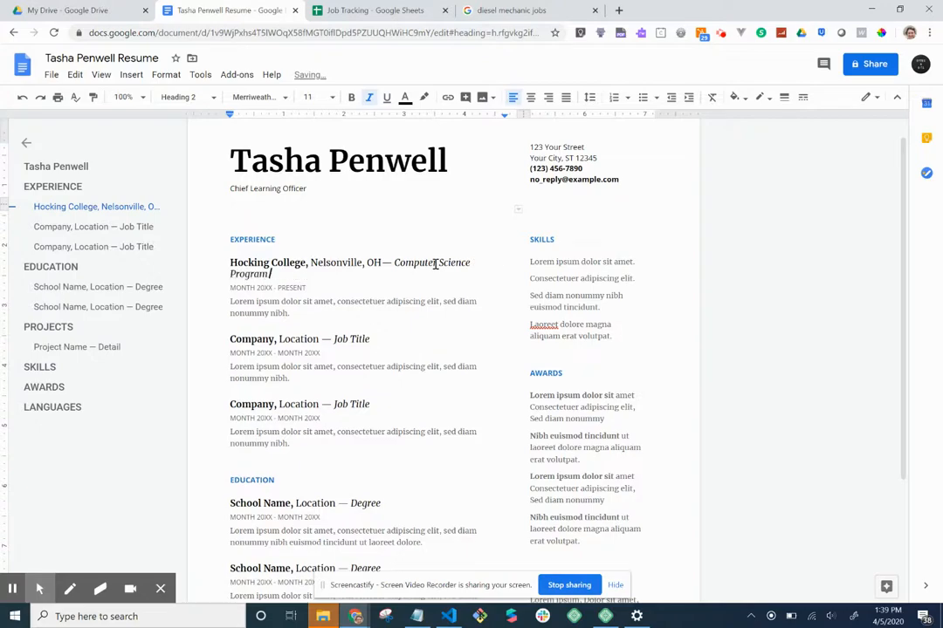
text( Manager)
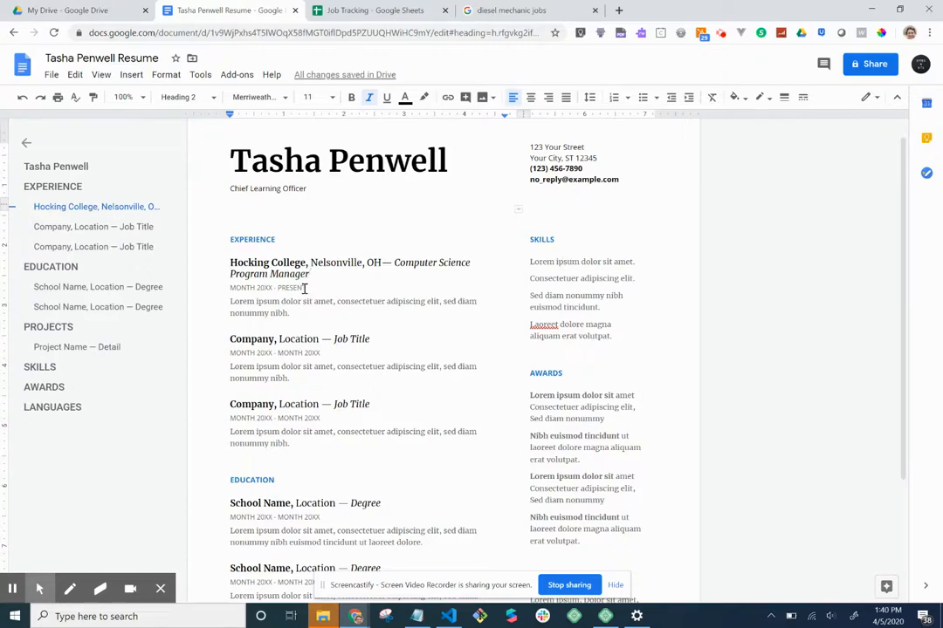
Set the first job's start date to July 2018
click(272, 289)
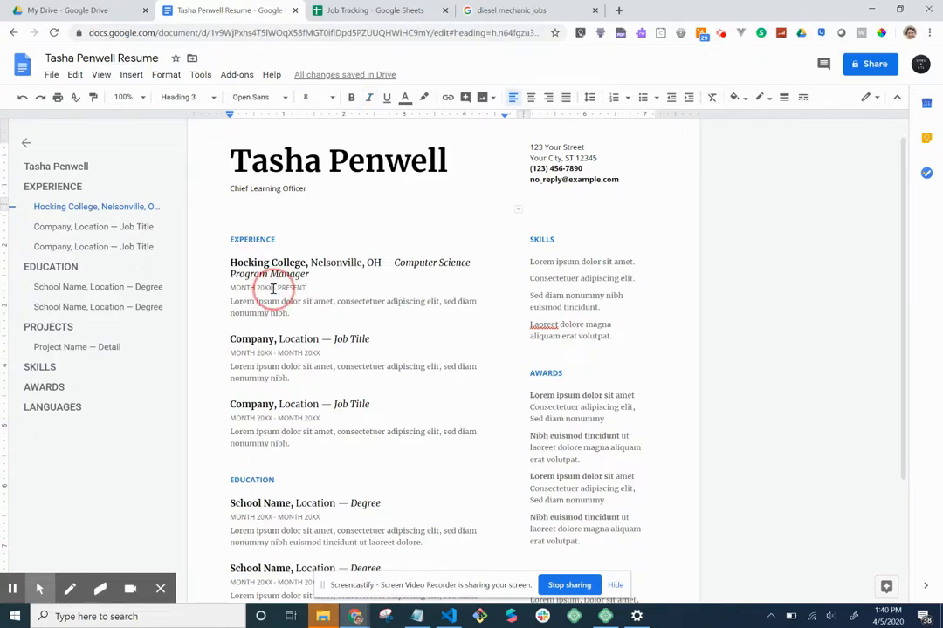
drag(272, 289, 234, 292)
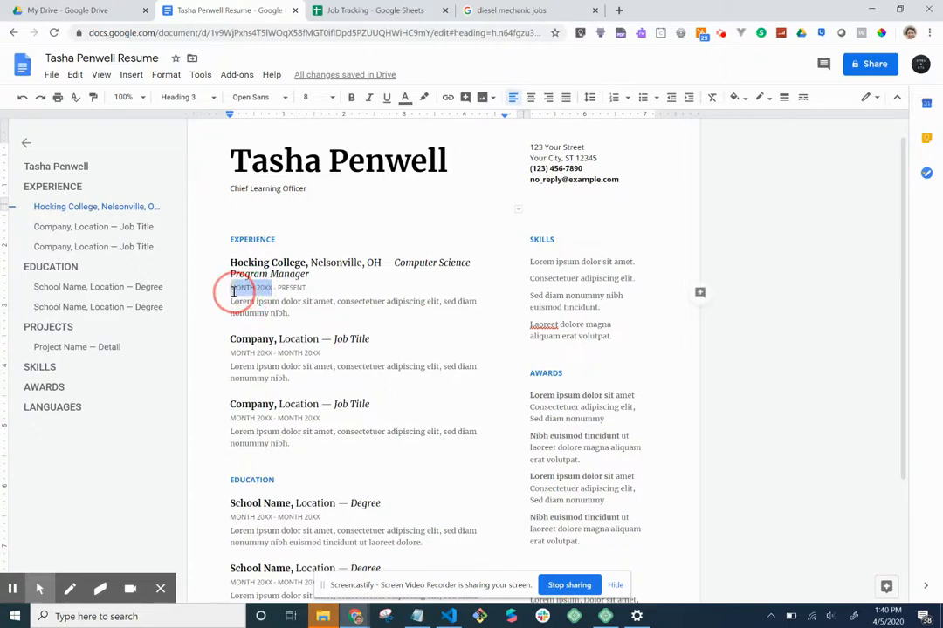
text(July 2018)
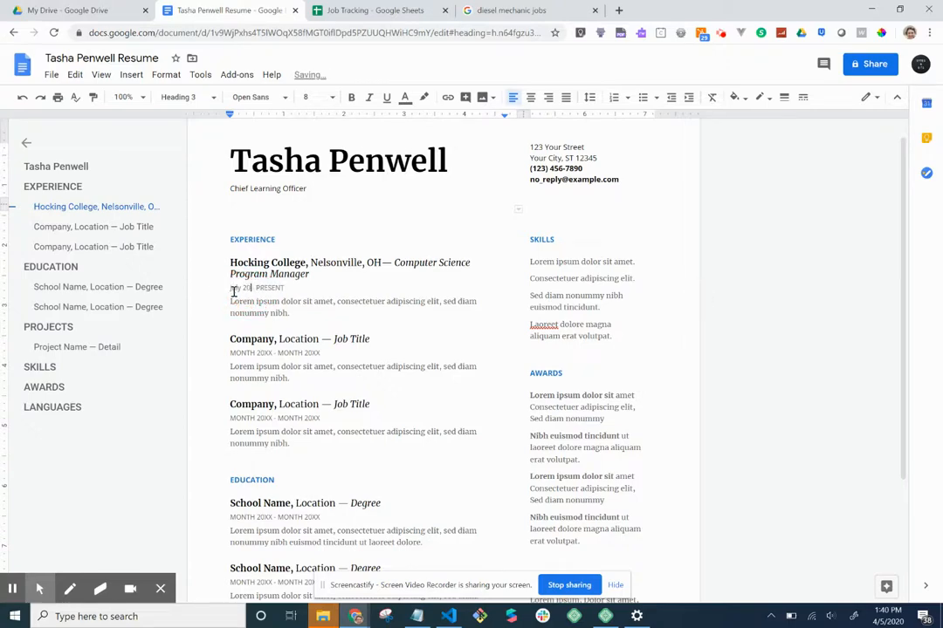
Replace the job description with two duties: teaching HTML, CSS, JavaScript classes and maintaining budget/advising students
drag(292, 312, 224, 304)
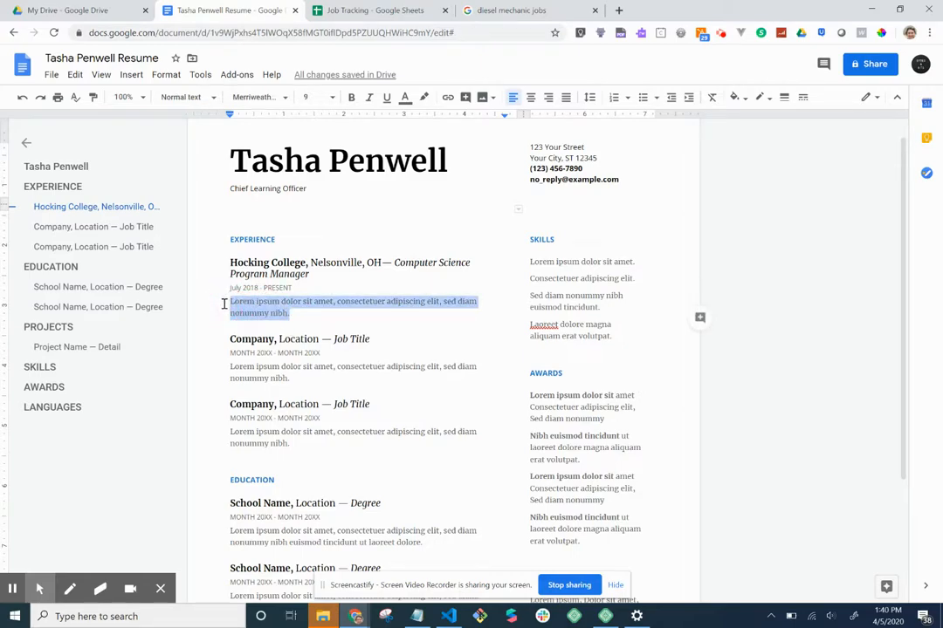
text(Instructor)
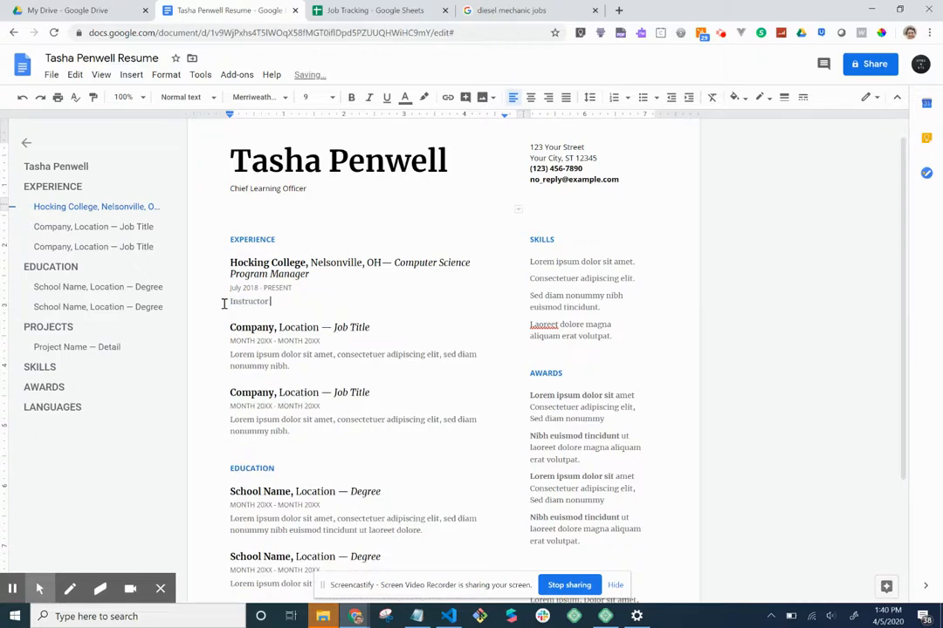
text( for classe)
key(ctrl+BackSpace)
text(HTML)
text(/CS)
key(BackSpace)
text(S)
key(BackSpace)
key(BackSpace)
key(BackSpace)
text(, CSS, JavaScript c)
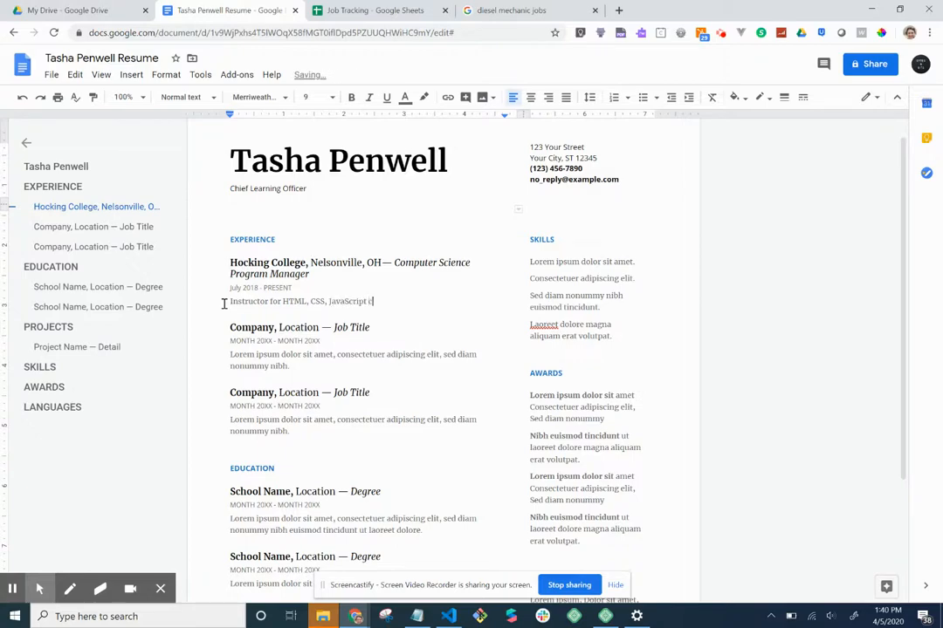
text(lasses)
key(Return)
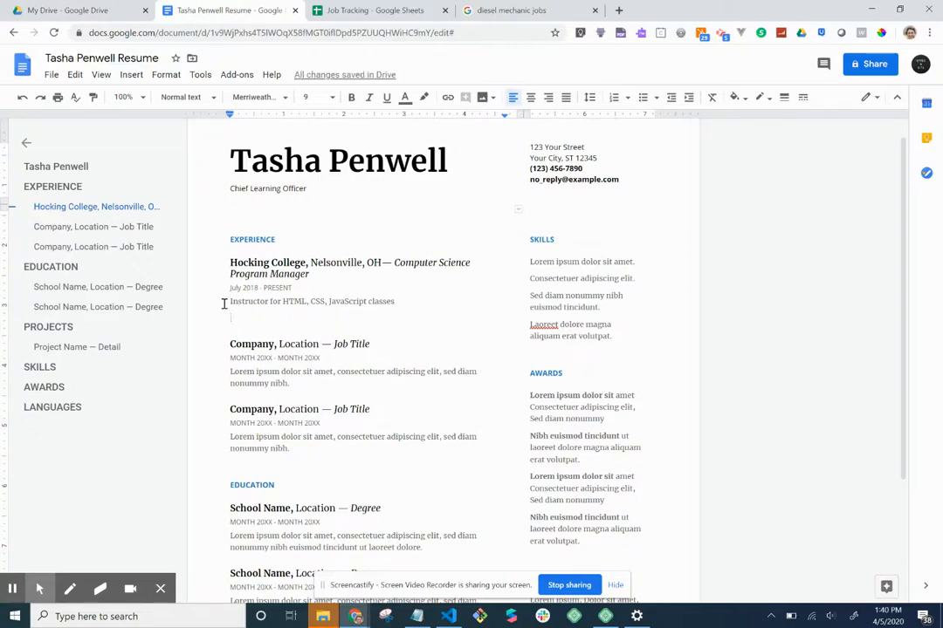
text(Responsible for maintin)
key(BackSpace)
key(BackSpace)
text(ainin)
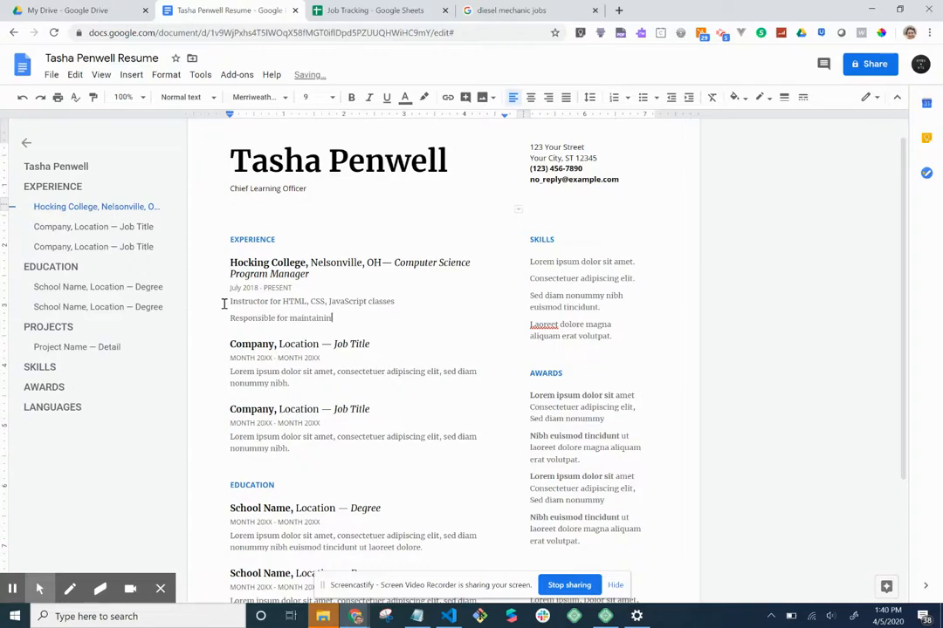
text(g budget and advising students)
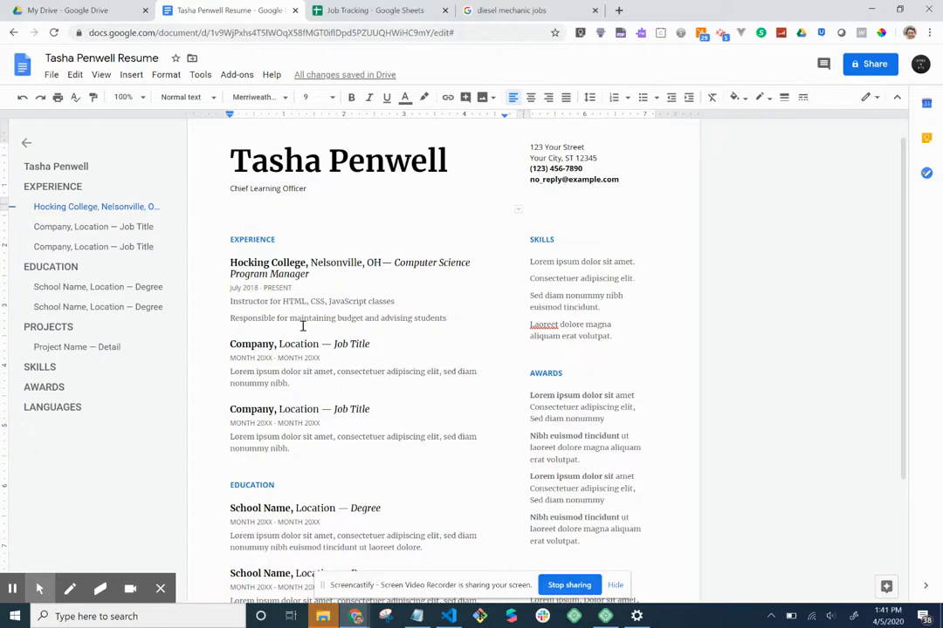
scroll(303, 326, down, 1)
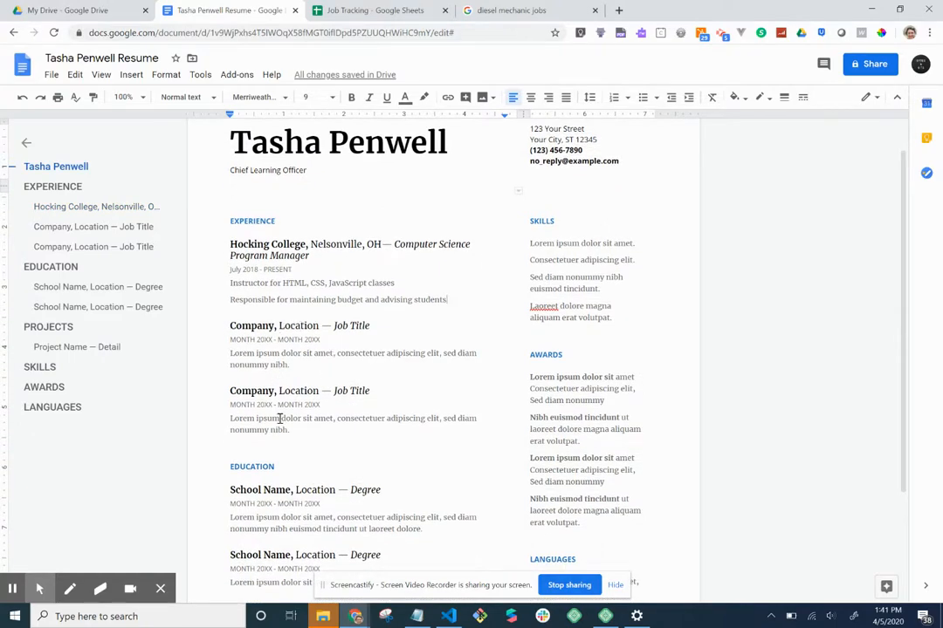
scroll(280, 418, down, 1)
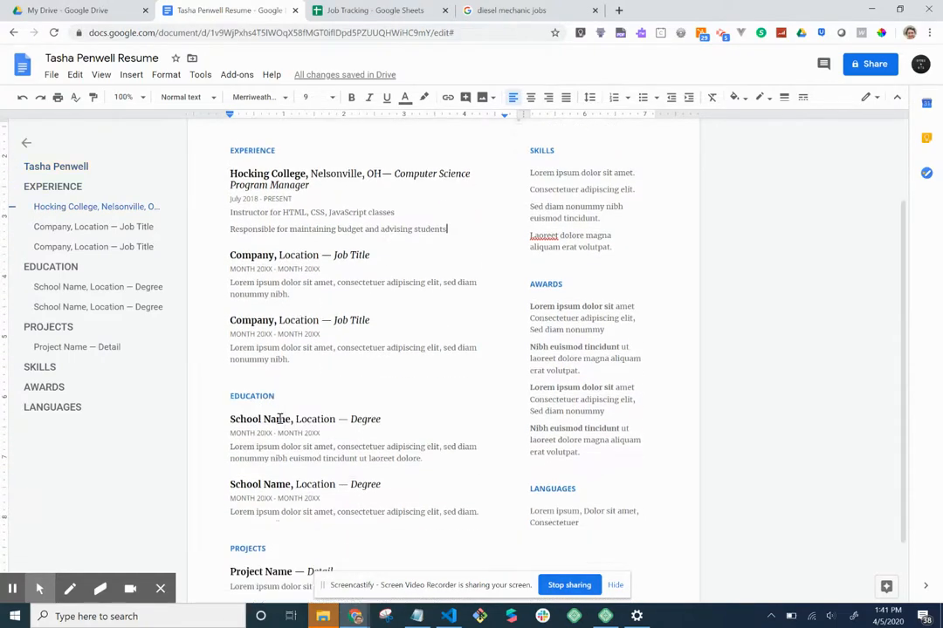
Set the first Education heading's school and location to Hocking College, Nelsonville, OH
double_click(234, 416)
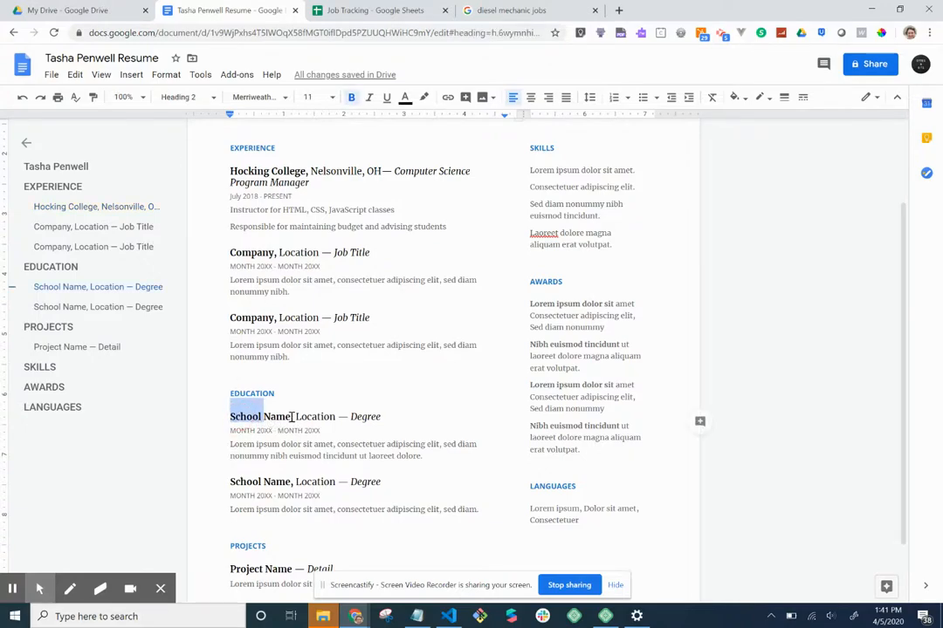
click(292, 417)
drag(291, 417, 229, 416)
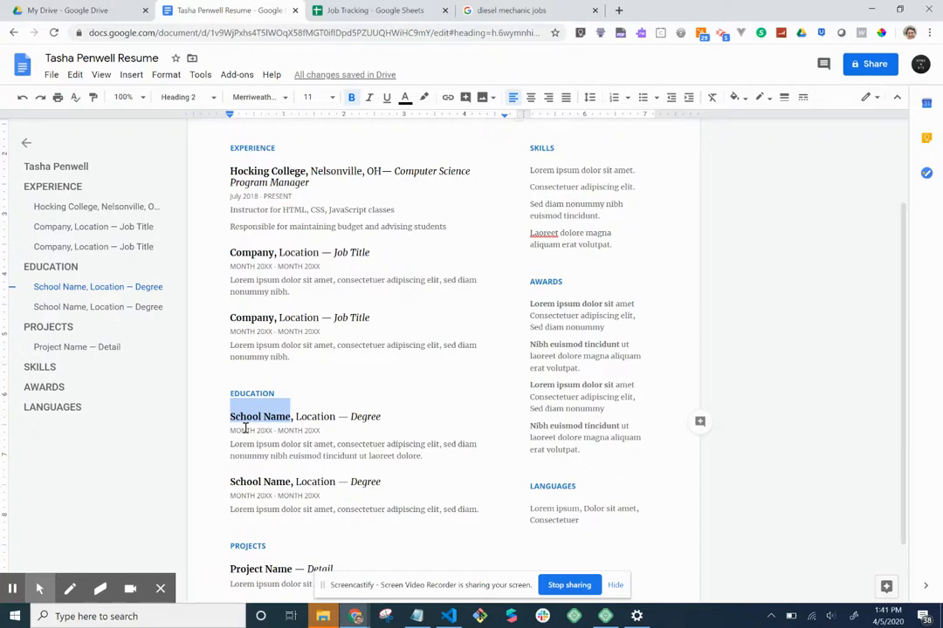
text(Hocking Colle)
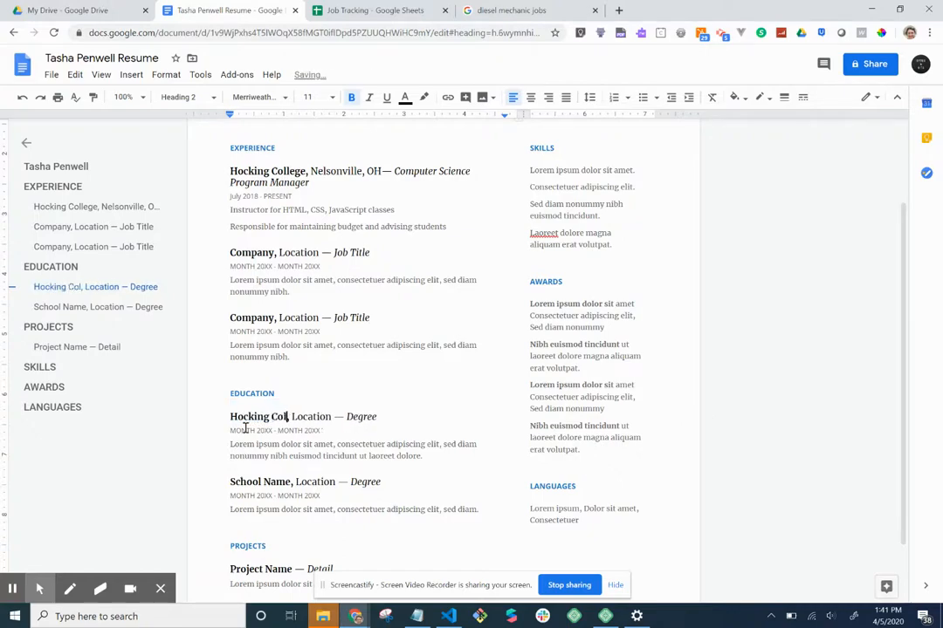
text(ge,)
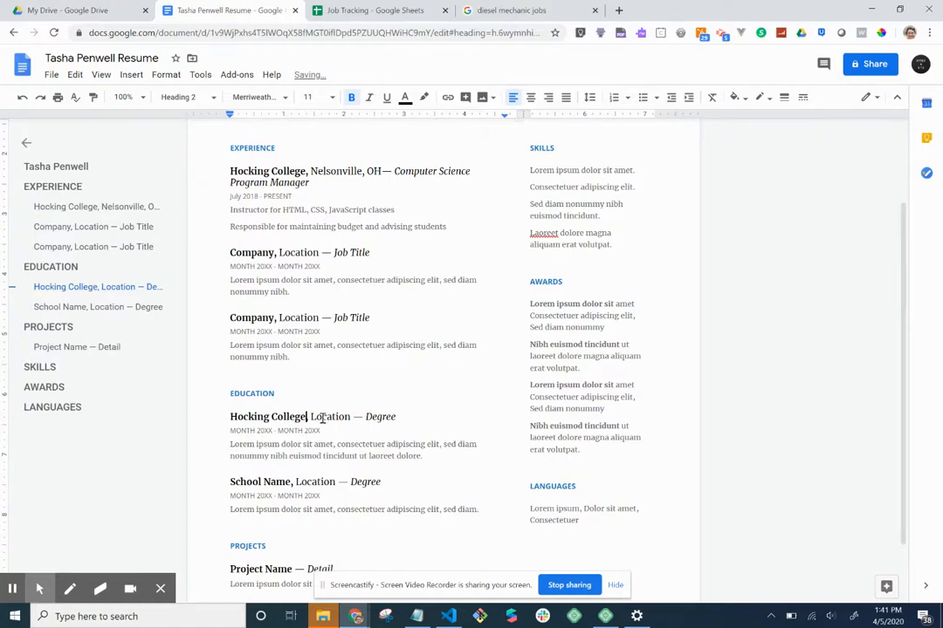
double_click(321, 418)
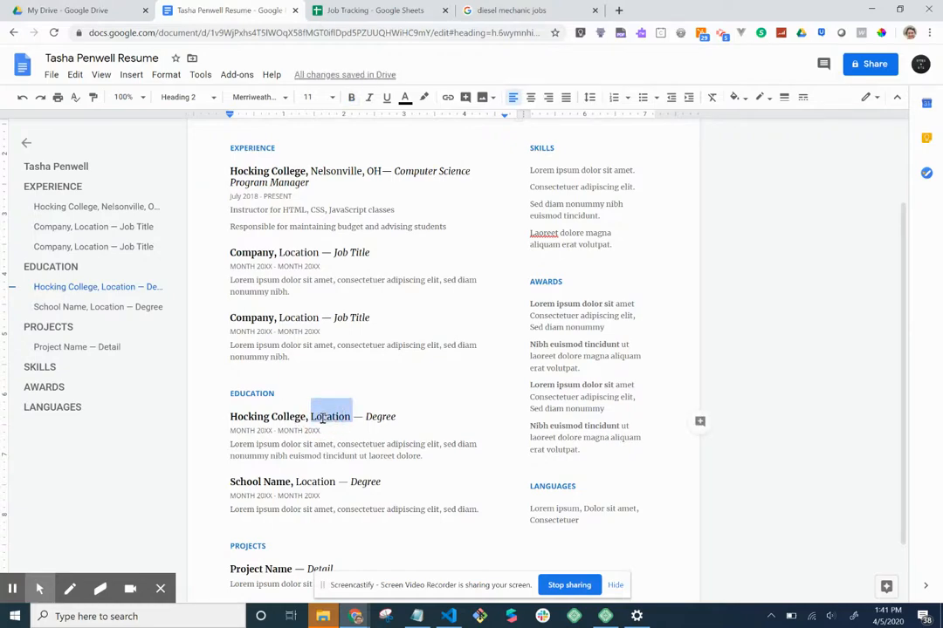
text(Nel)
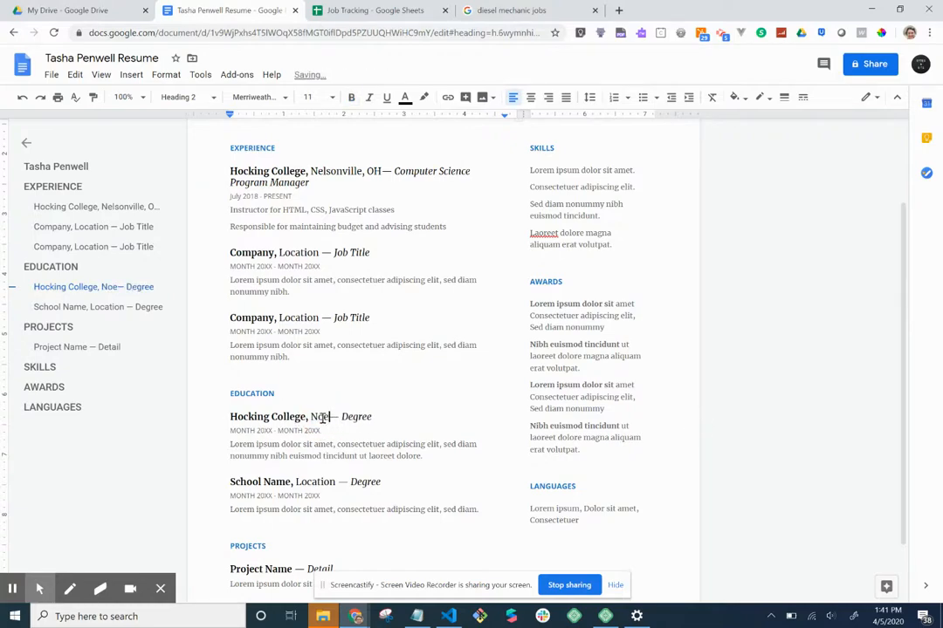
key(BackSpace)
key(BackSpace)
text(elsonville, O)
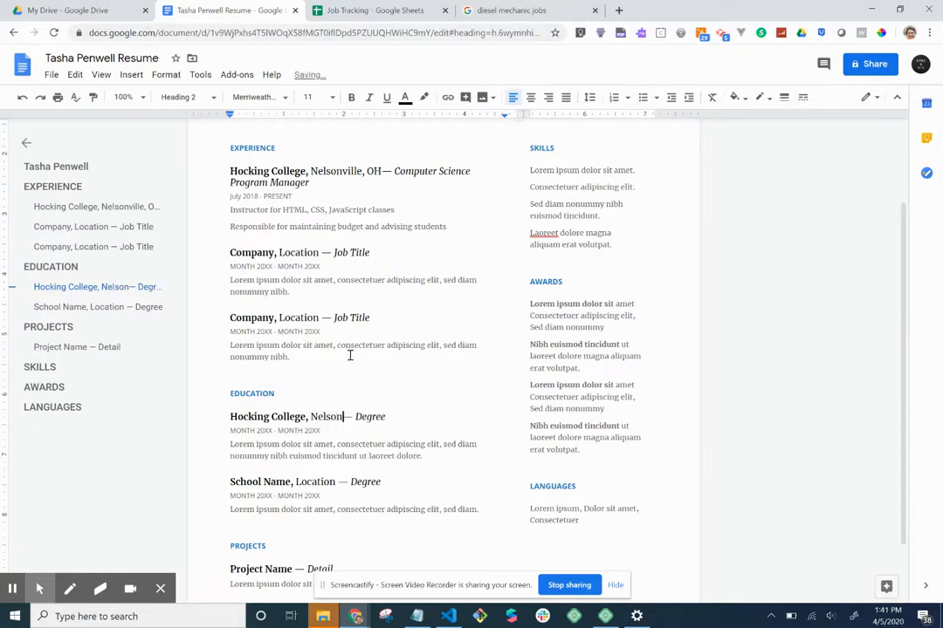
text(H—)
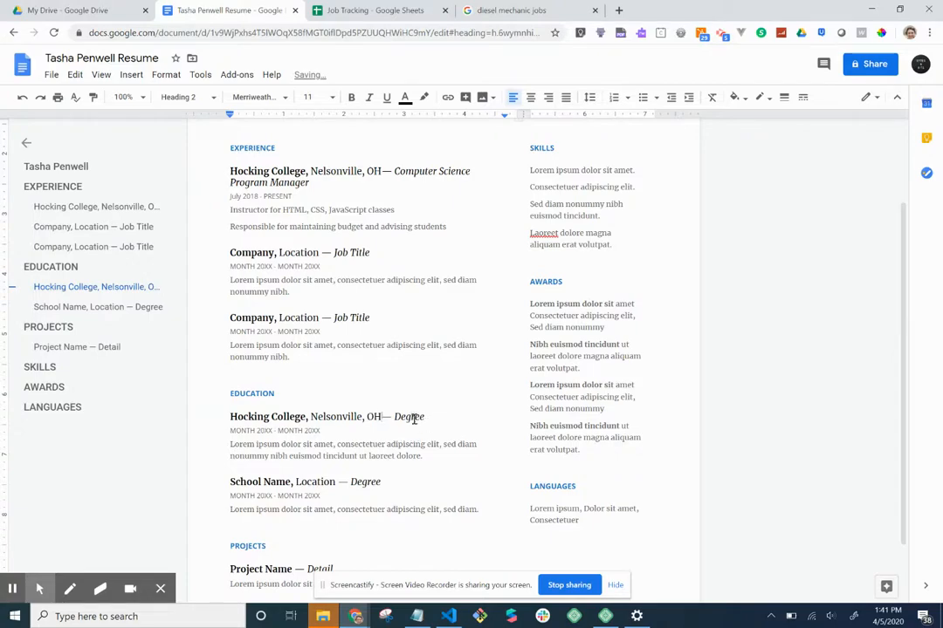
Enter the degree 'AAS for Commercial & Residential Electricity', fixing 'Commerical' via spelling suggestion
double_click(412, 417)
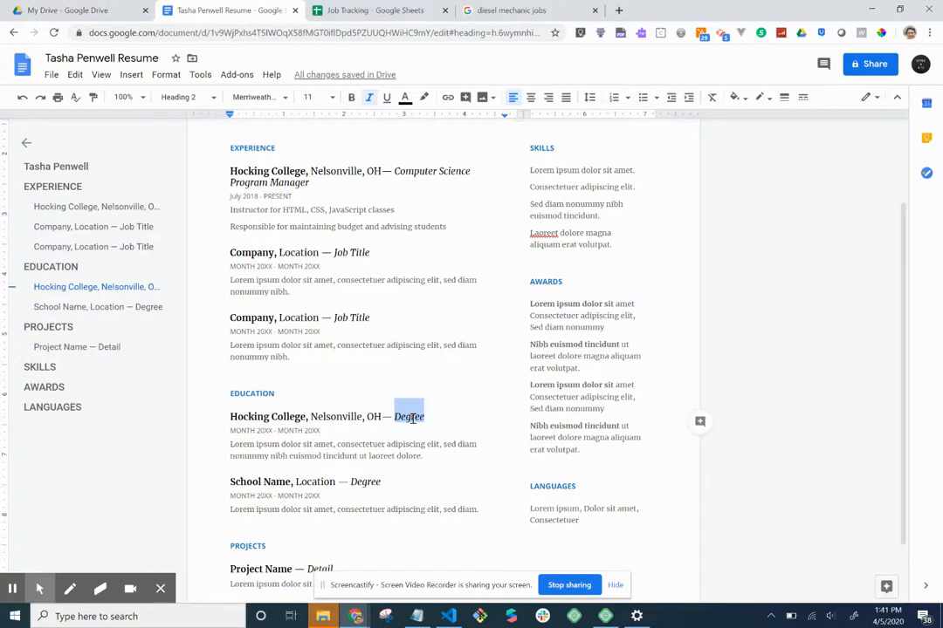
text(AAS)
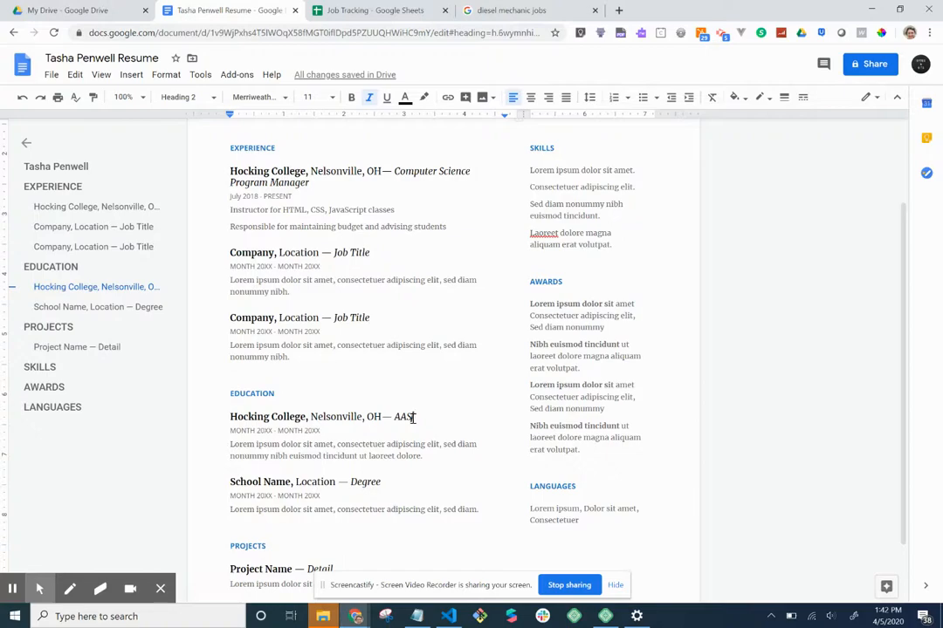
text(for Commerican)
key(BackSpace)
text(l)
text(R)
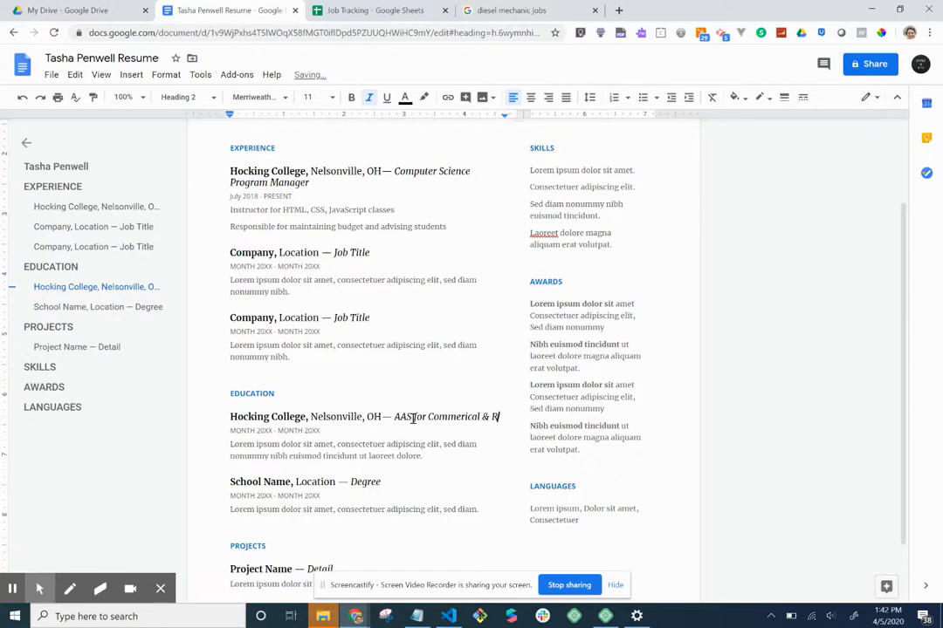
text(esidentia)
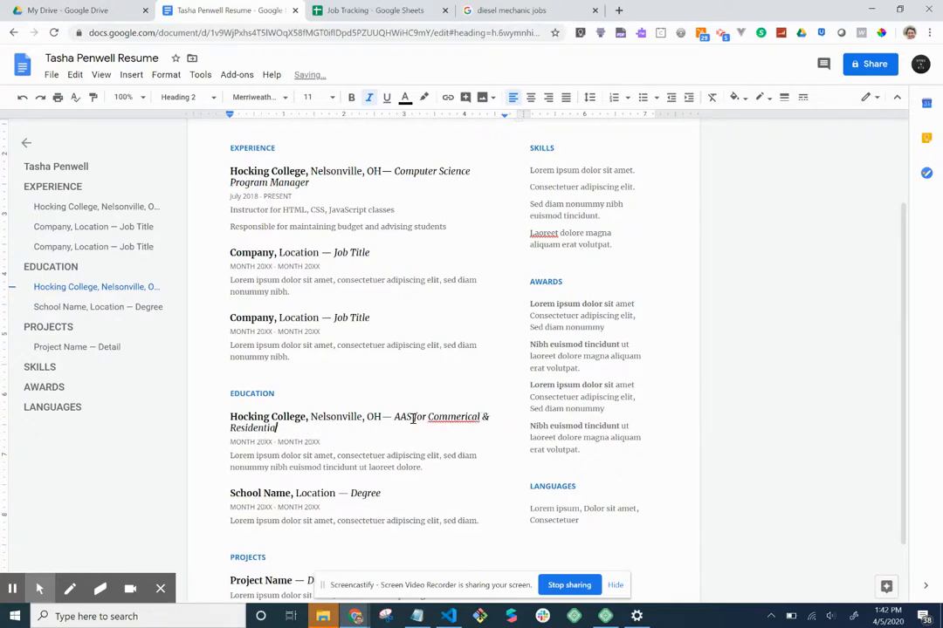
text(l Electricity)
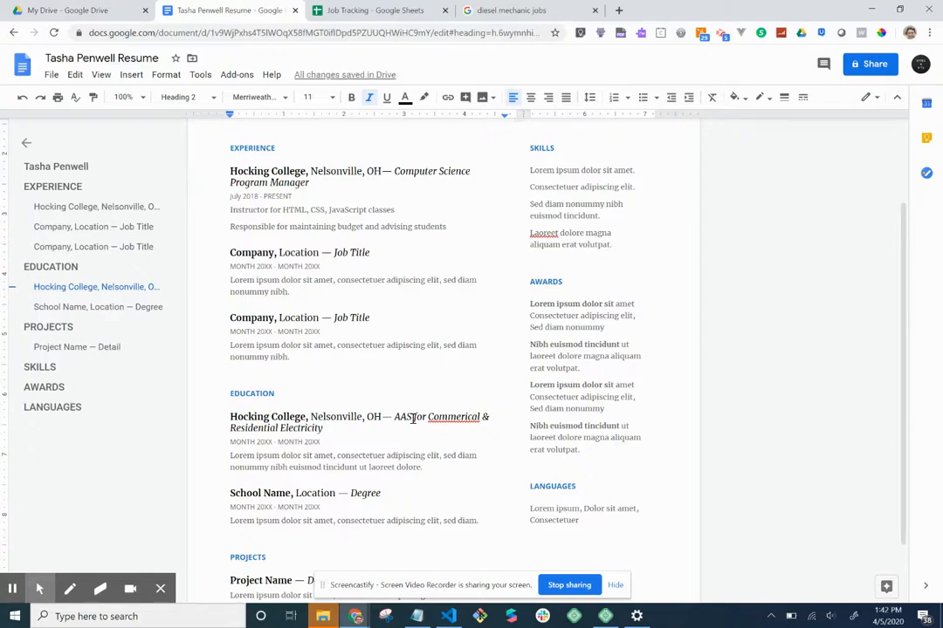
click(466, 417)
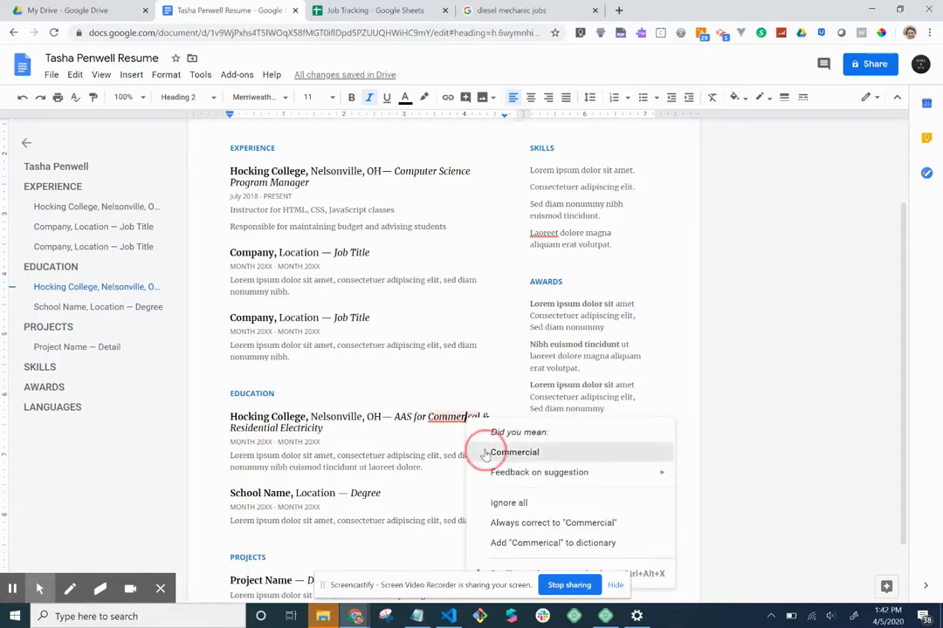
click(489, 452)
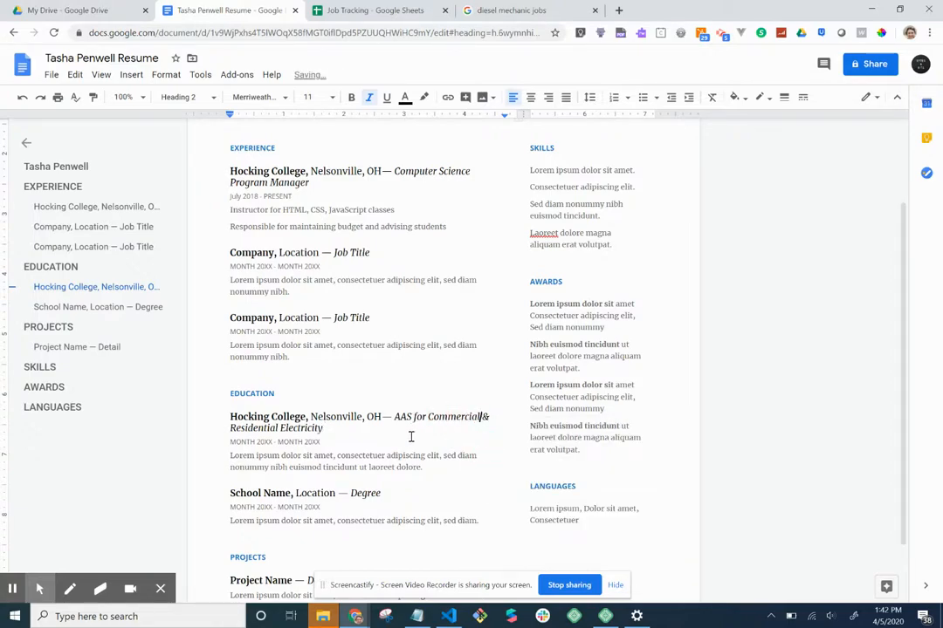
click(327, 441)
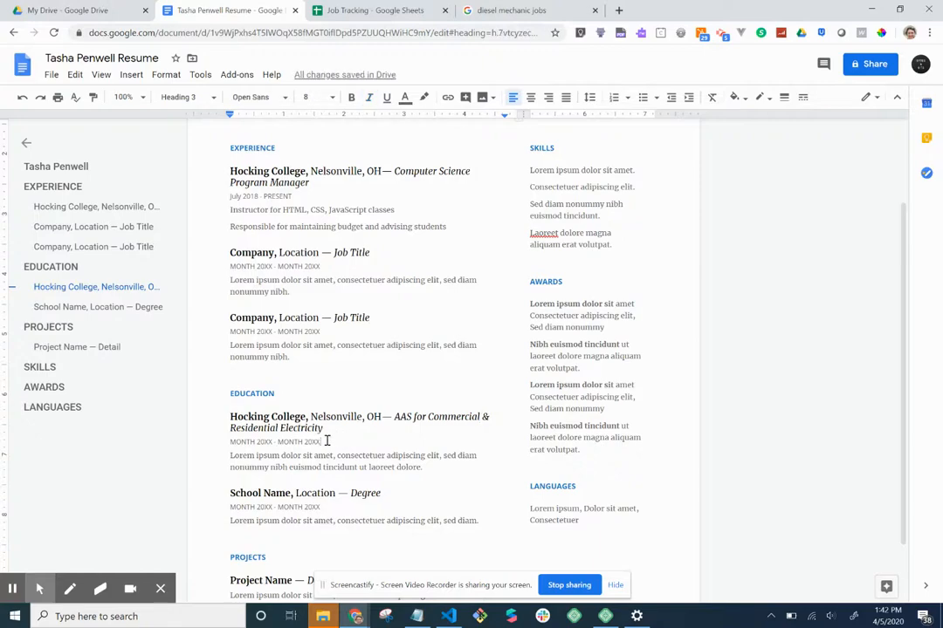
Replace the education dates with August 2018 - May 2020
key(ctrl+BackSpace)
key(ctrl+BackSpace)
key(ctrl+BackSpace)
key(ctrl+BackSpace)
key(ctrl+BackSpace)
text(Augus)
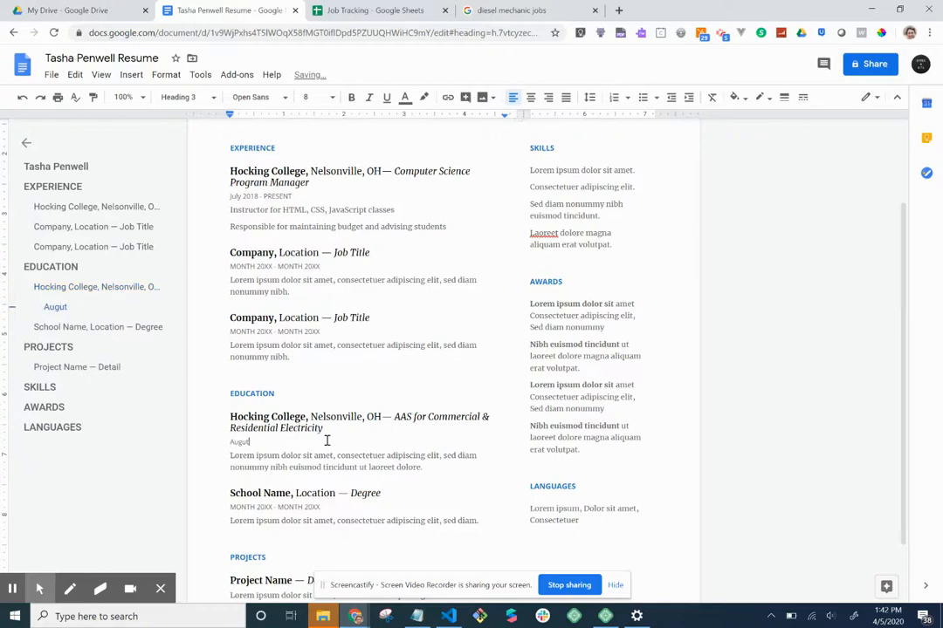
text(t 203)
key(BackSpace)
key(BackSpace)
key(BackSpace)
text(2018 - P)
key(BackSpace)
text(May 2020)
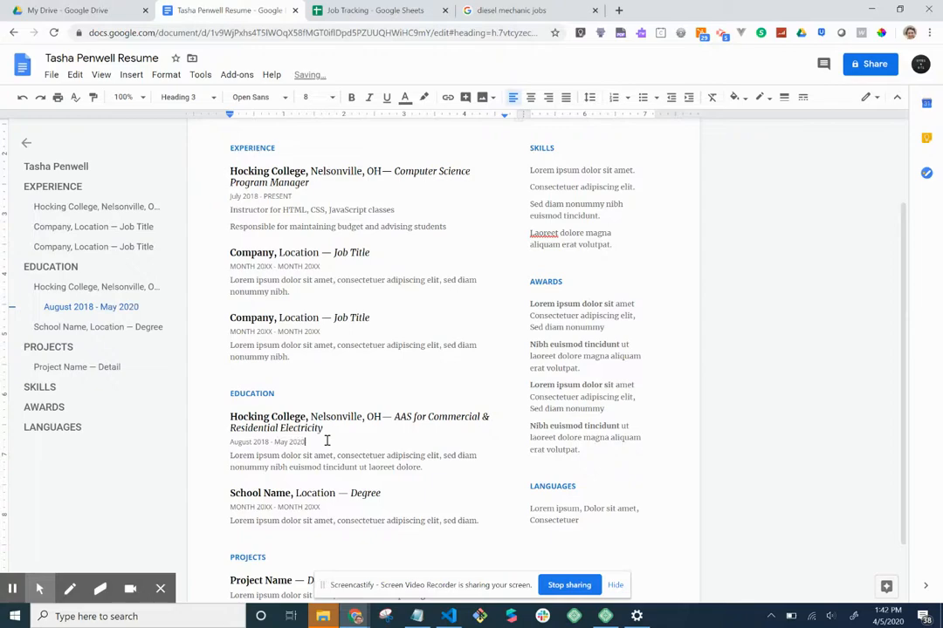
Replace the education description with 'Learned electrical knowledge for residential housing', correcting the spelling
scroll(349, 455, down, 1)
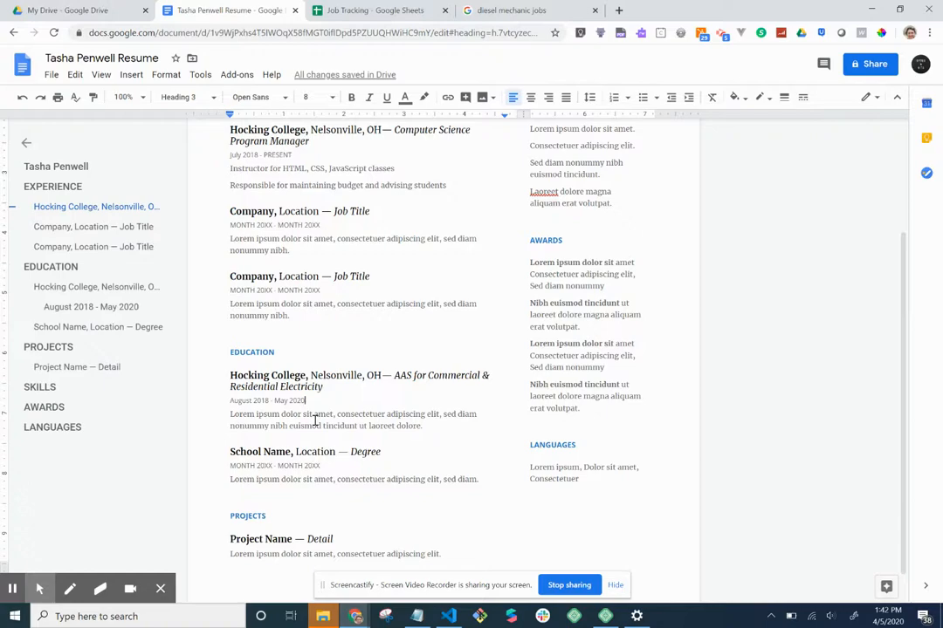
click(433, 426)
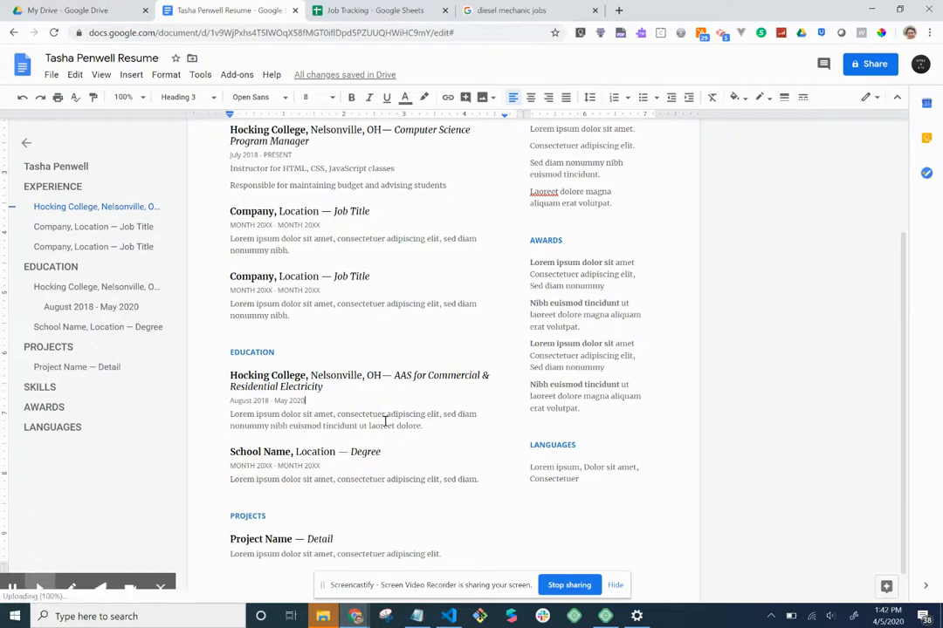
drag(287, 426, 231, 416)
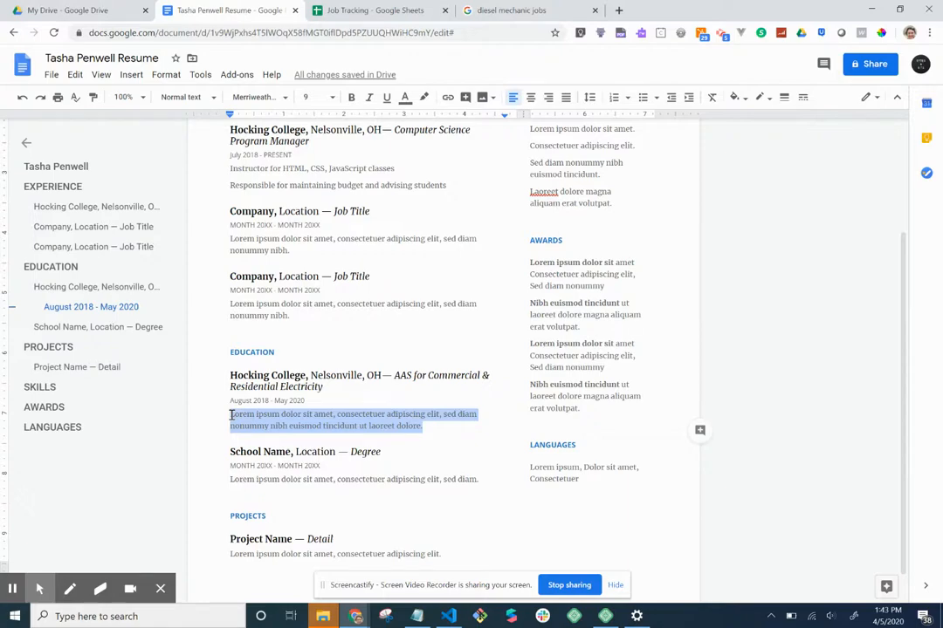
key(BackSpace)
text(Learne)
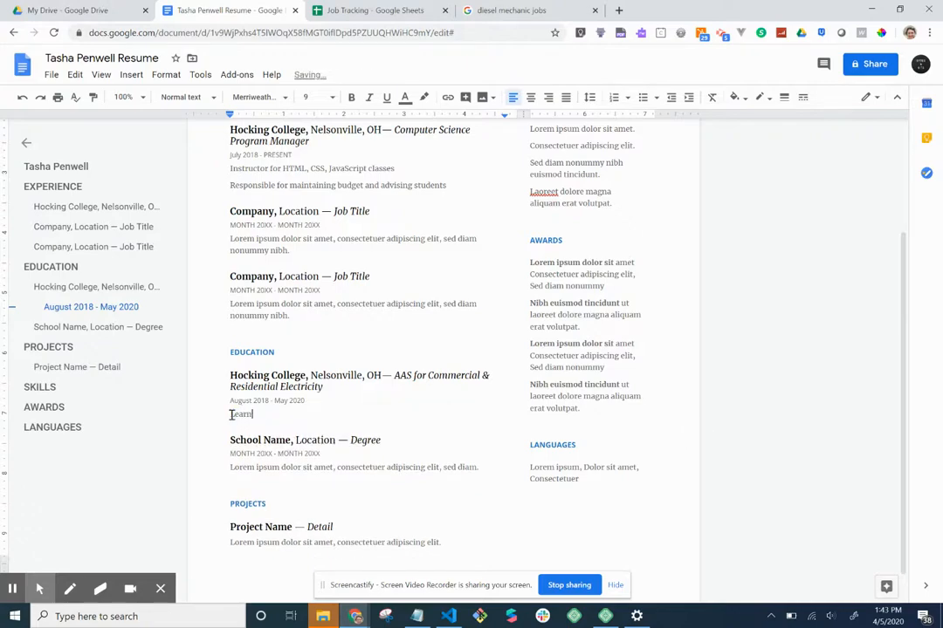
text(d electrical)
text(knowledge for residental)
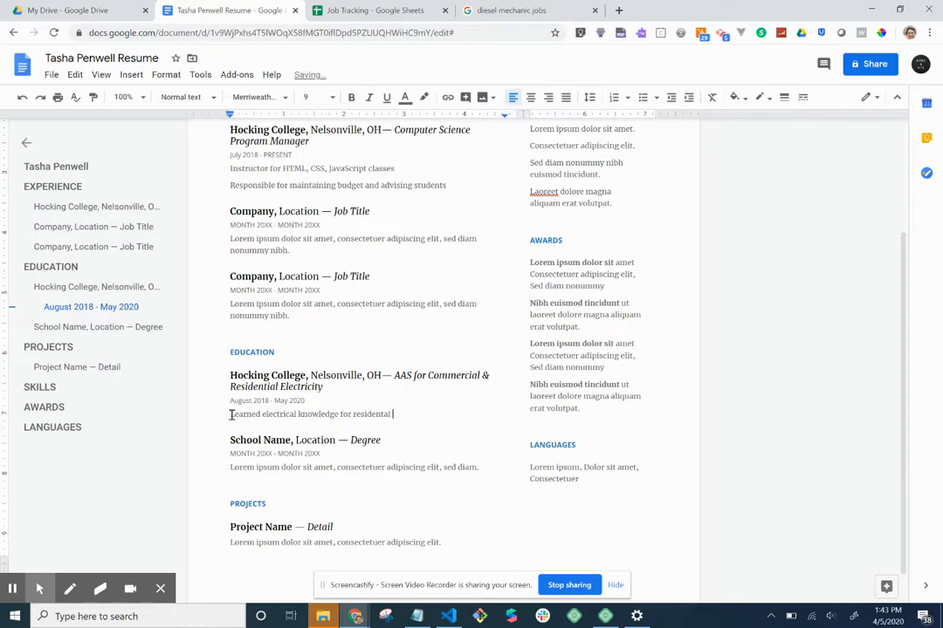
text( housing)
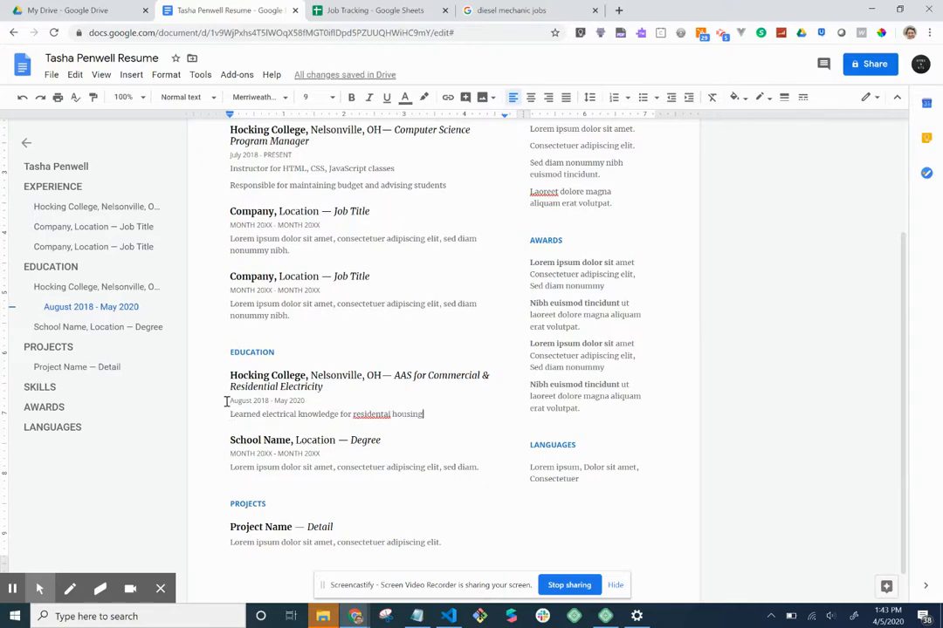
right_click(370, 414)
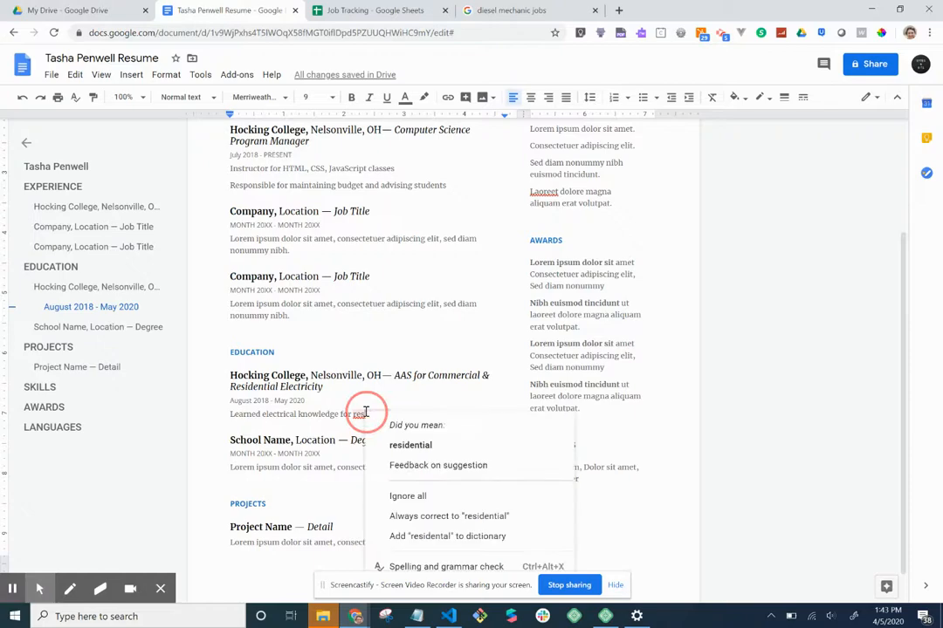
click(391, 444)
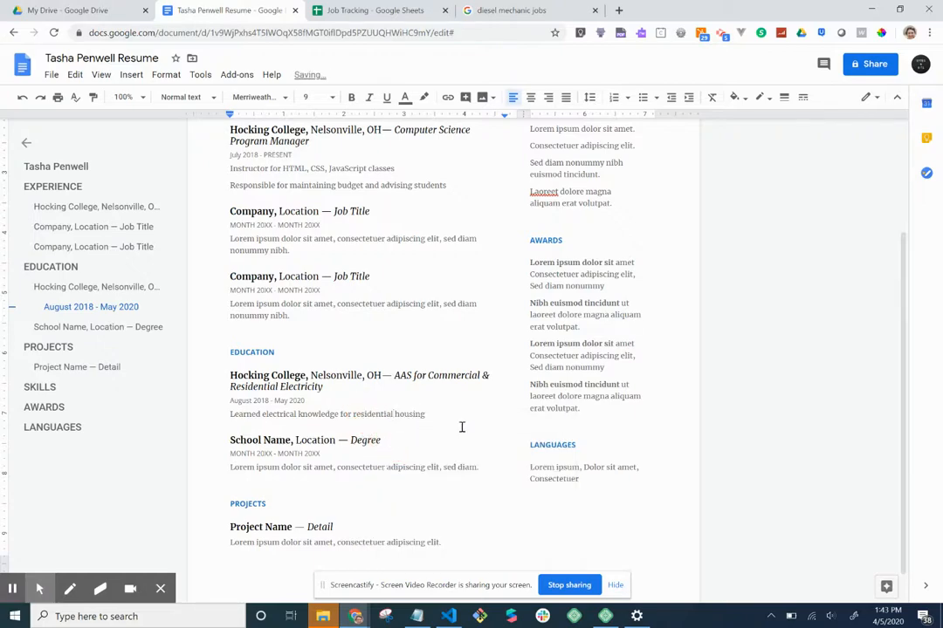
scroll(480, 429, down, 1)
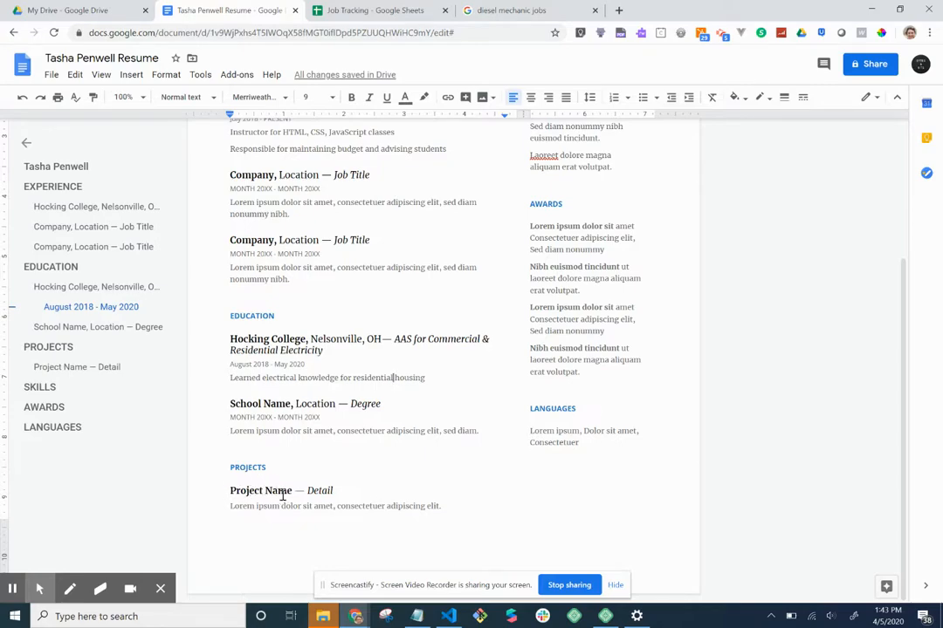
scroll(283, 494, up, 4)
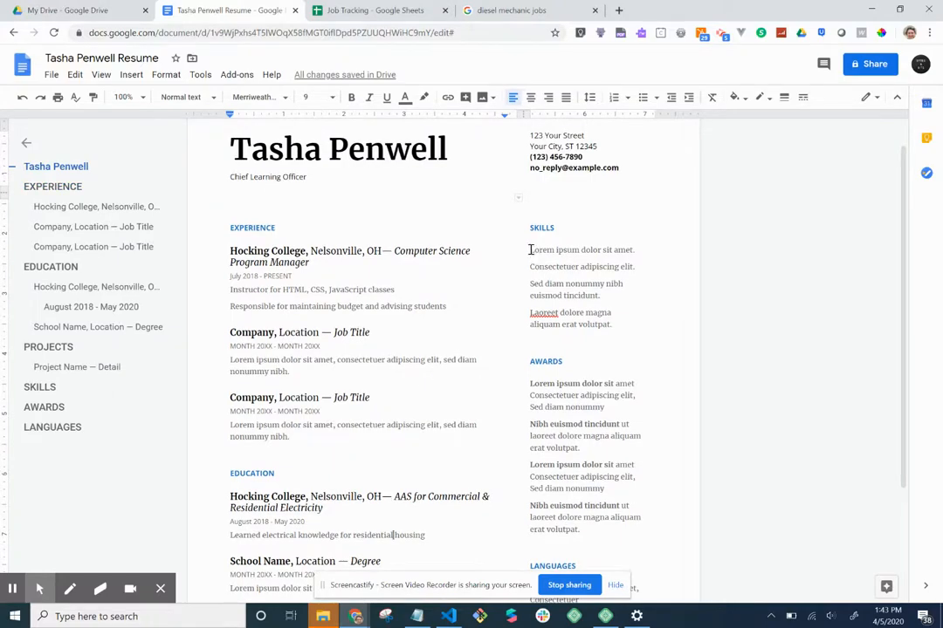
drag(529, 249, 638, 250)
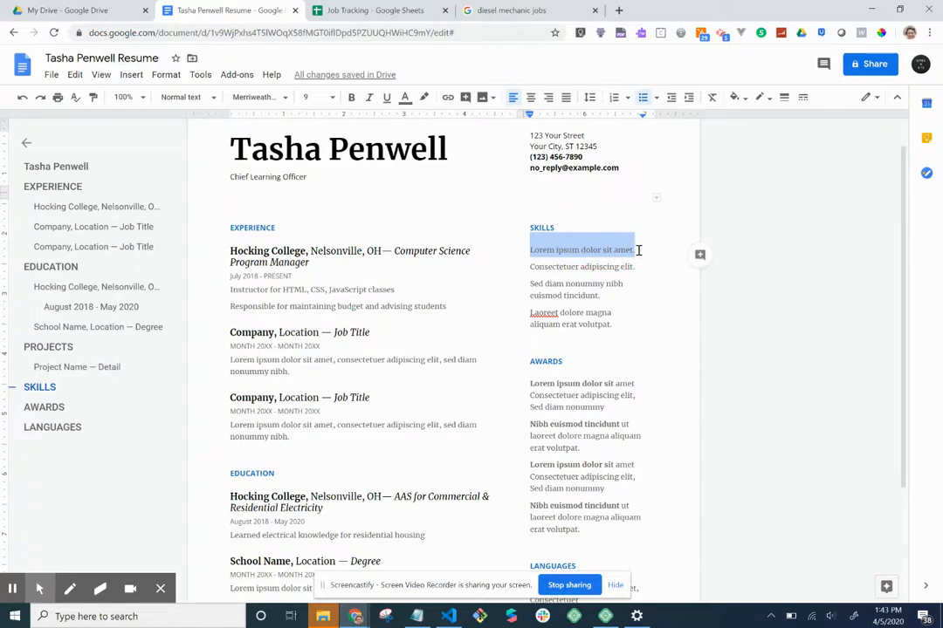
Fill the skills with Wiring, OSHA certification and Forklift operator, deleting the fourth placeholder
text(Wiring)
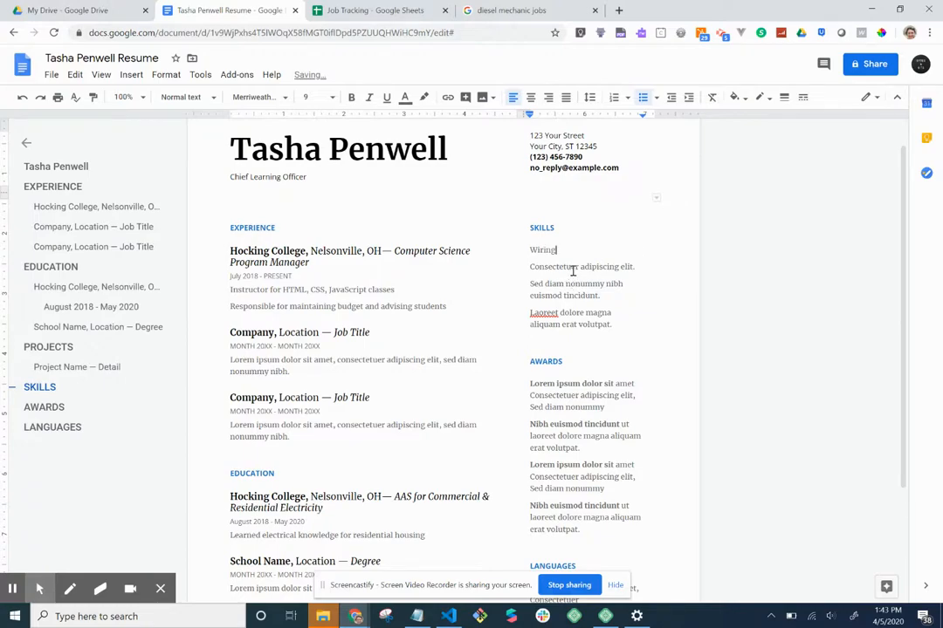
double_click(572, 269)
click(637, 268)
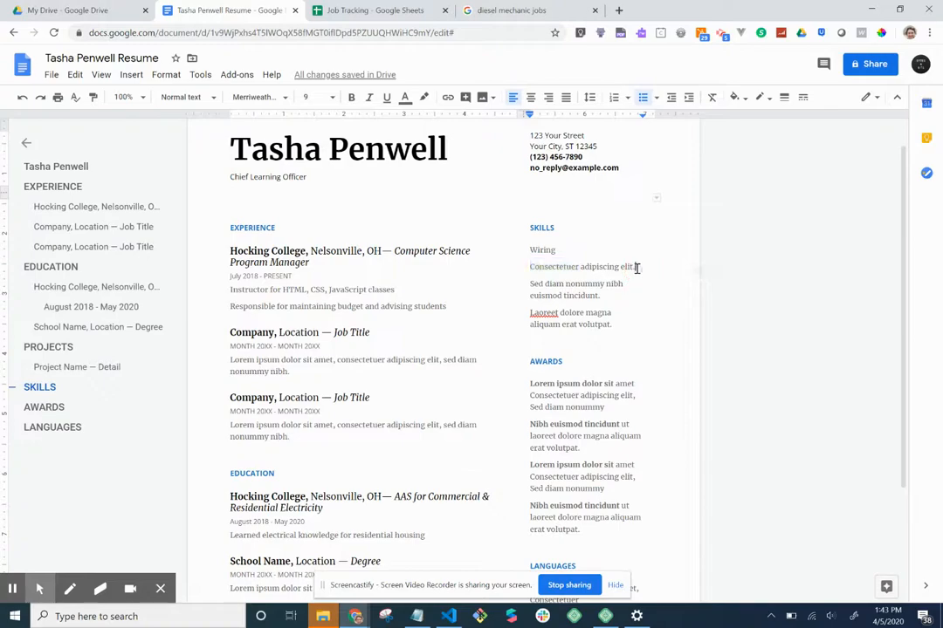
drag(631, 267, 530, 266)
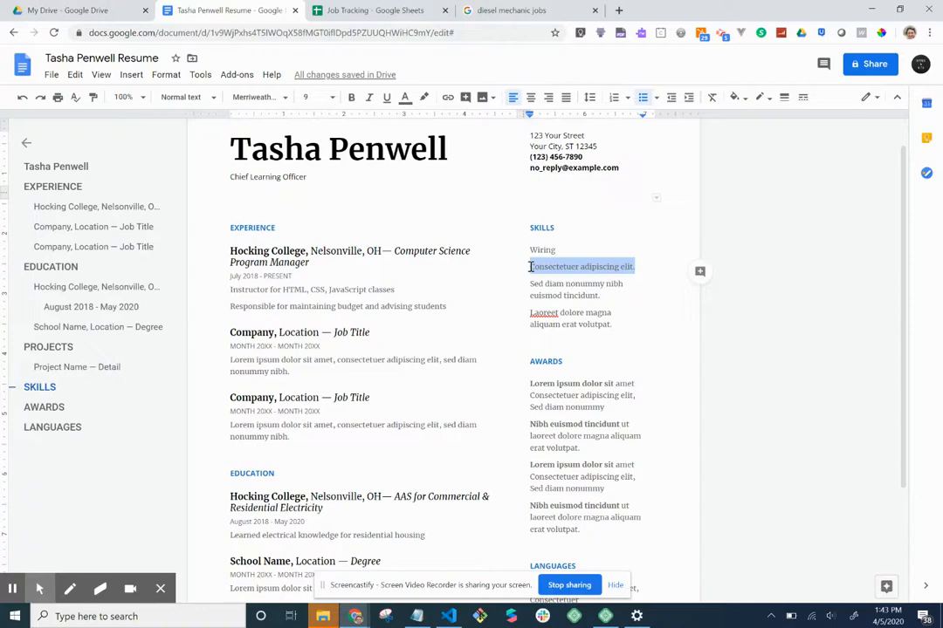
text(OSHA c)
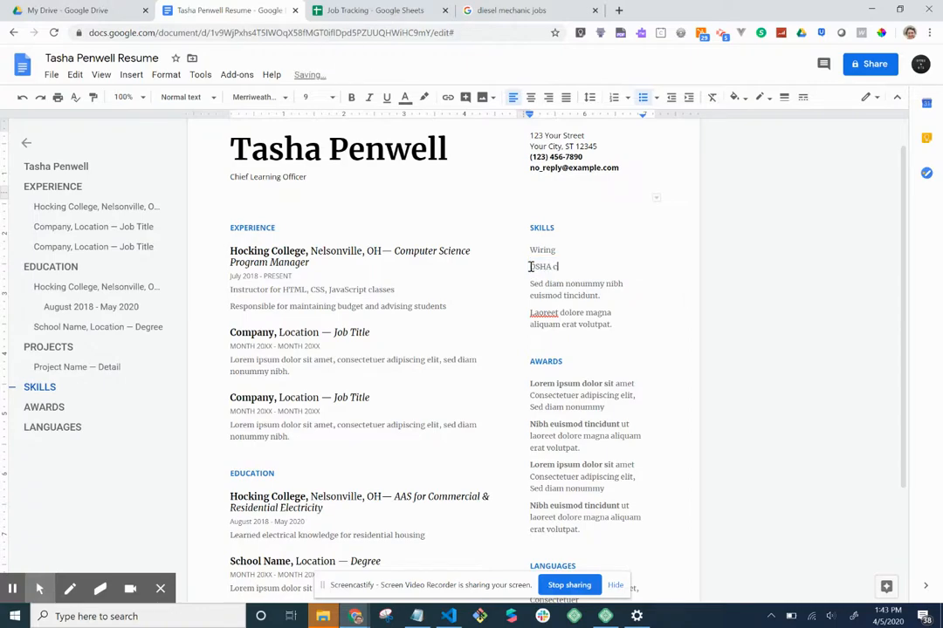
text(ertifi)
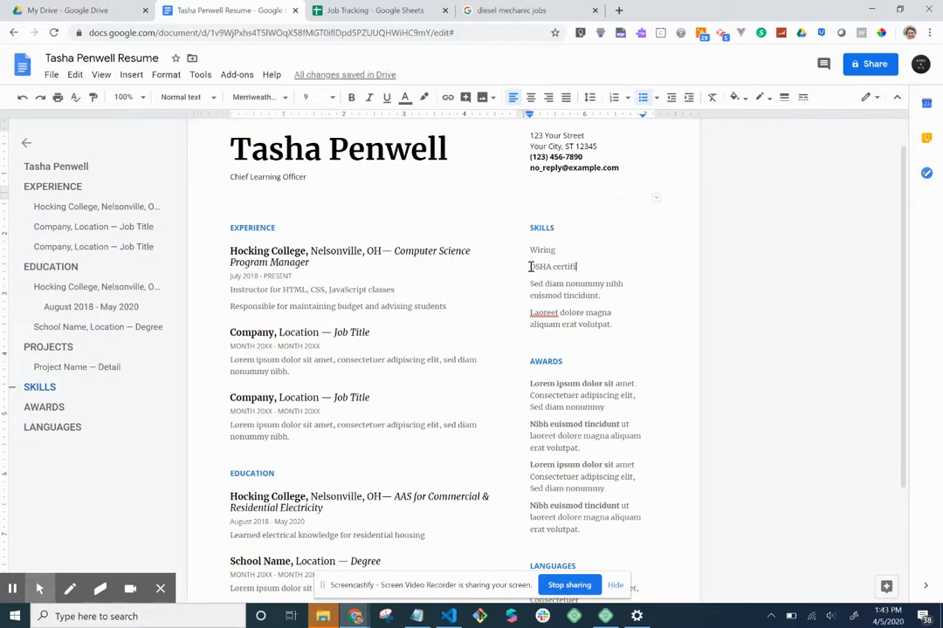
text(cation)
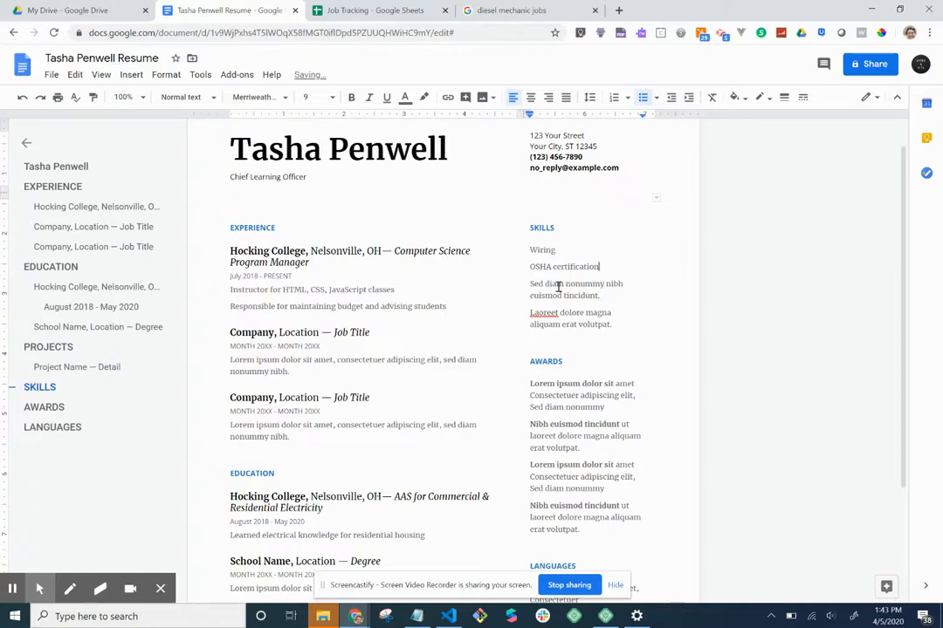
drag(601, 296, 530, 284)
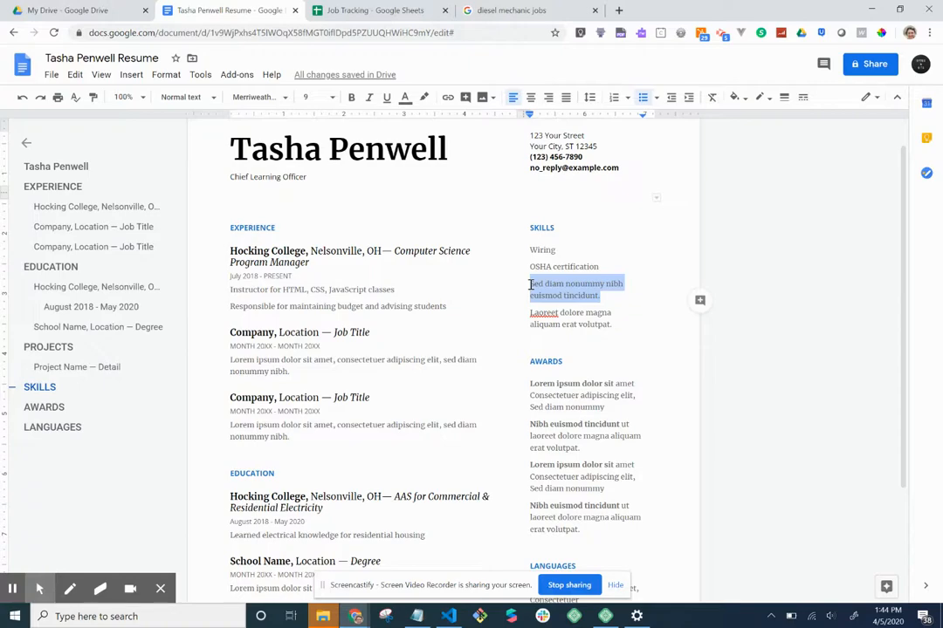
text(Fork)
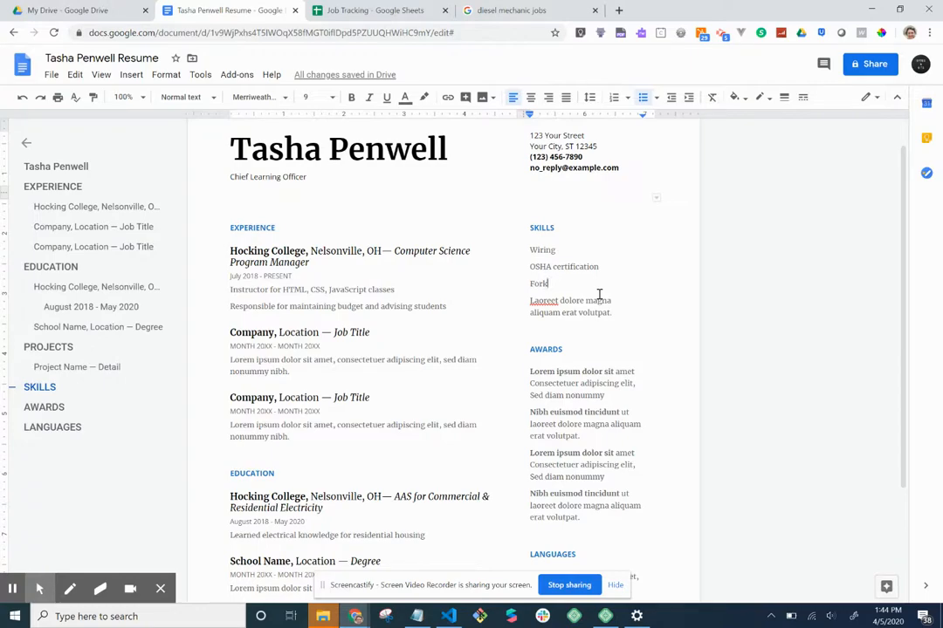
text(lift operatorator)
drag(616, 312, 528, 302)
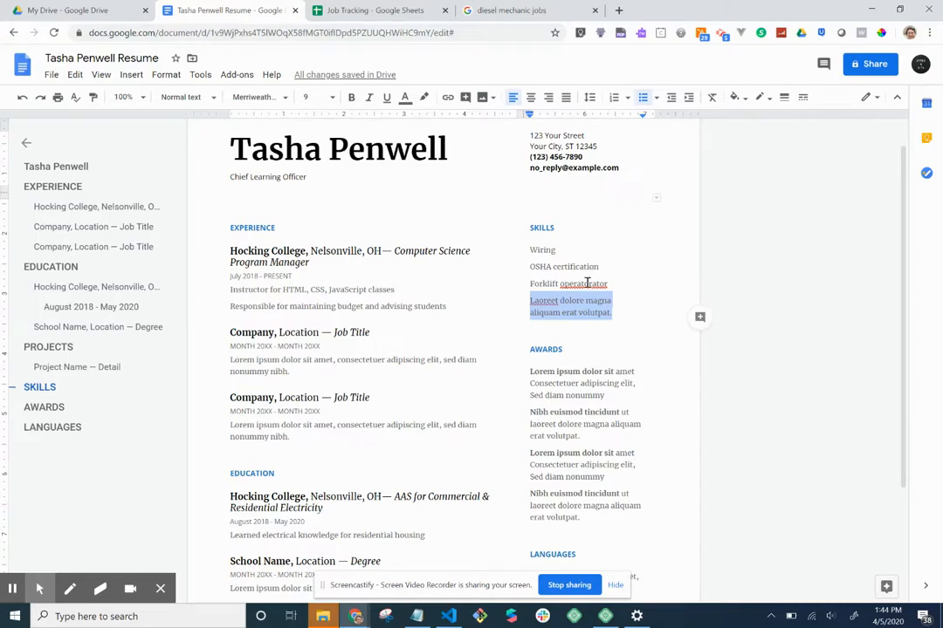
key(BackSpace)
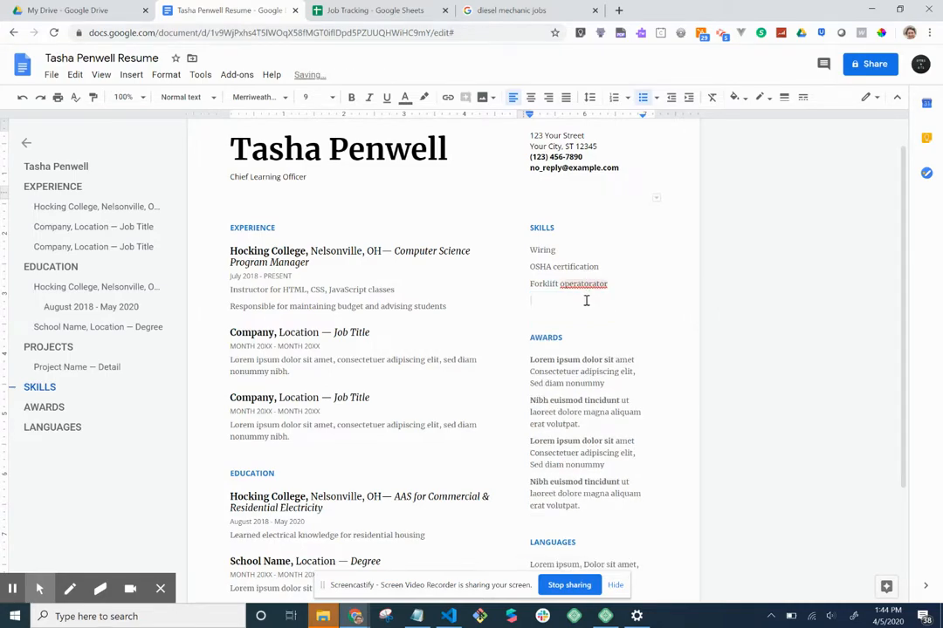
Correct the misspelled 'operatorator' so the last skill reads 'Forklift operator'
click(586, 285)
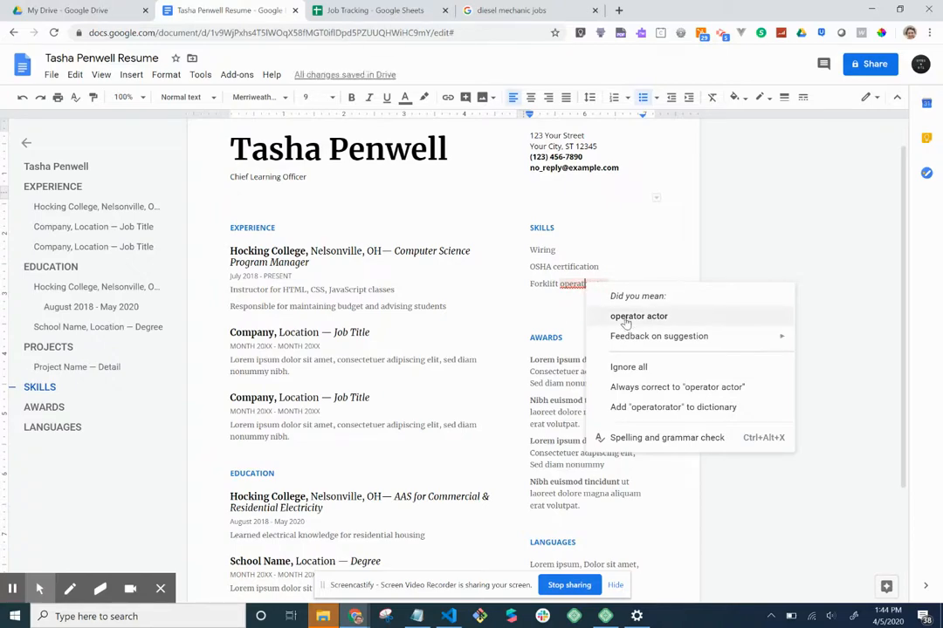
click(626, 318)
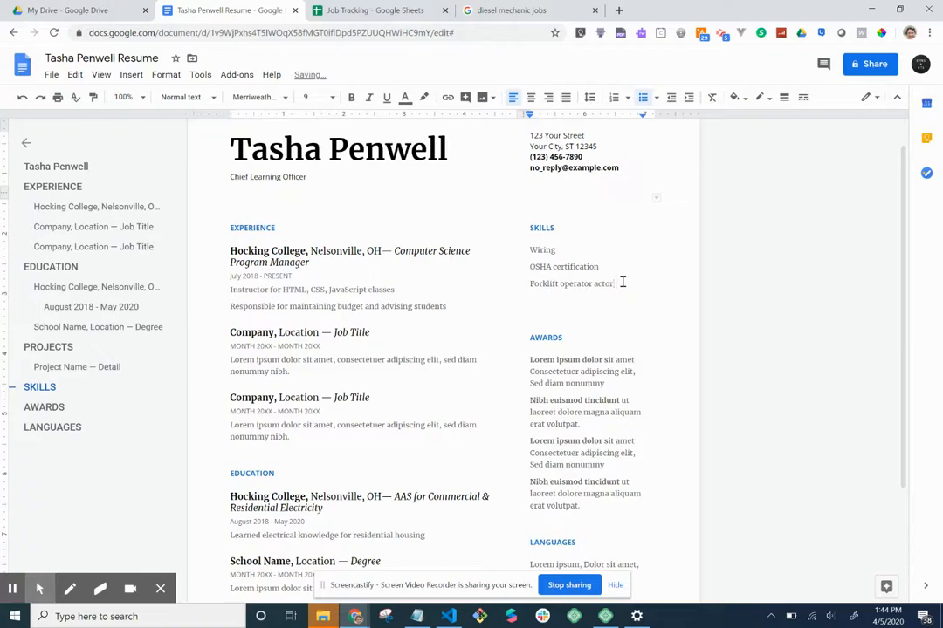
key(BackSpace)
key(BackSpace)
key(BackSpace)
key(BackSpace)
key(BackSpace)
key(BackSpace)
key(BackSpace)
text(r)
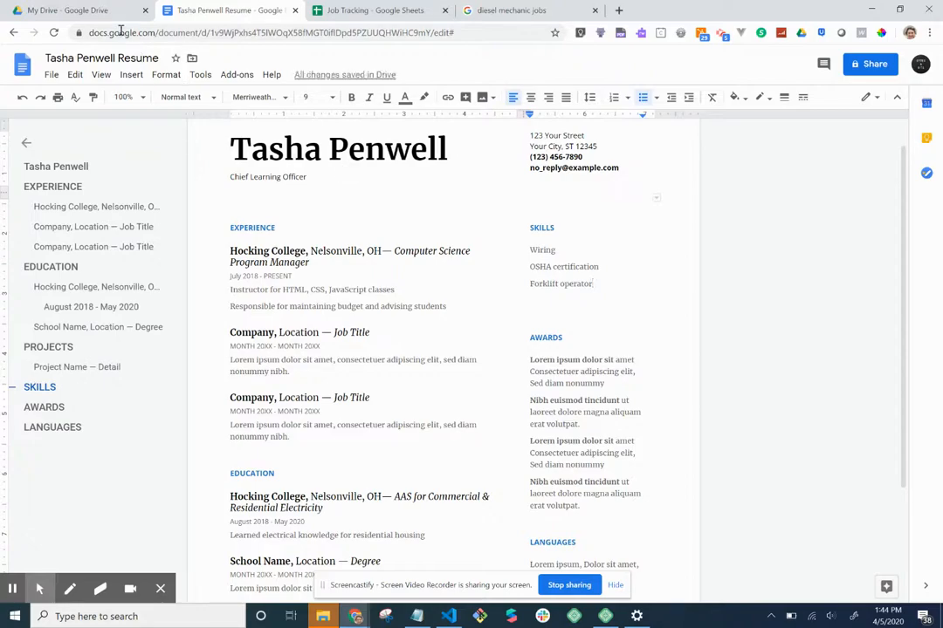
scroll(301, 319, down, 2)
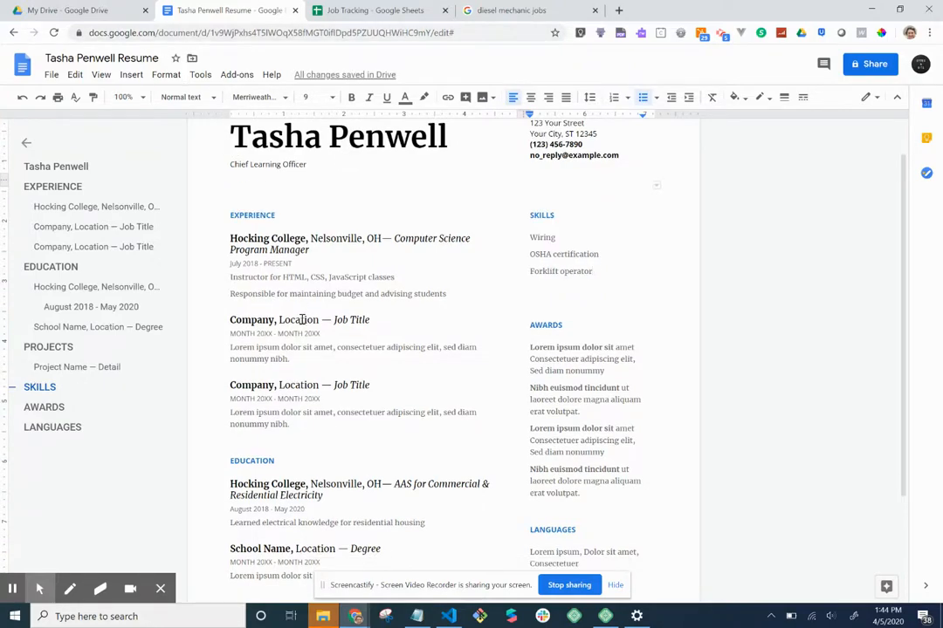
scroll(526, 215, up, 3)
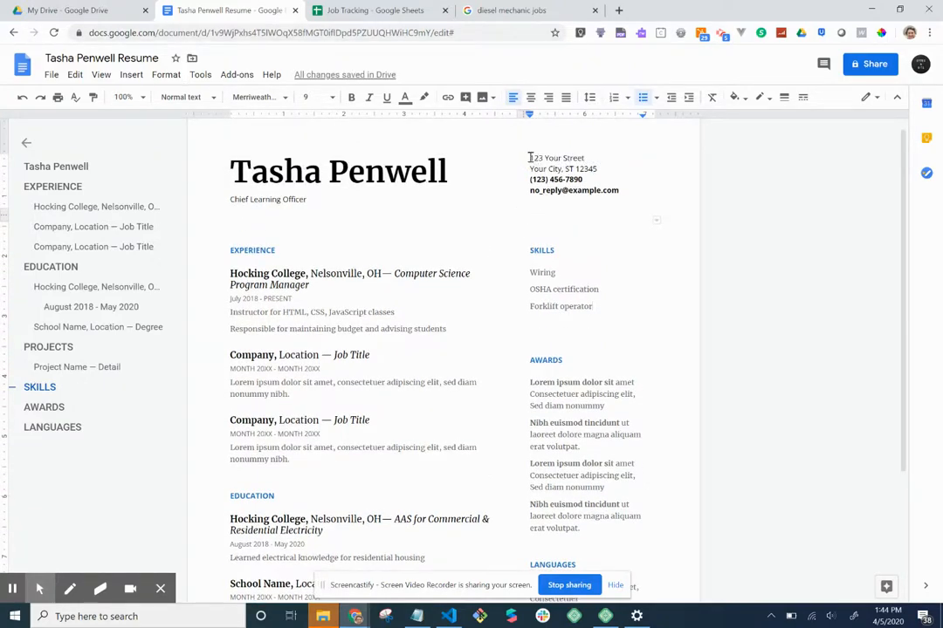
drag(530, 158, 584, 159)
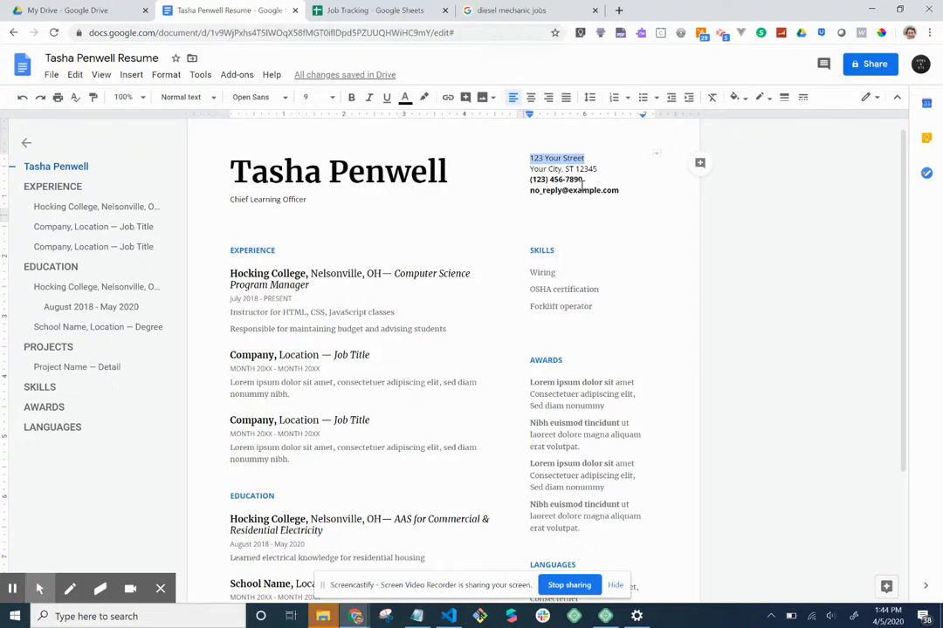
drag(619, 190, 595, 192)
drag(526, 209, 455, 209)
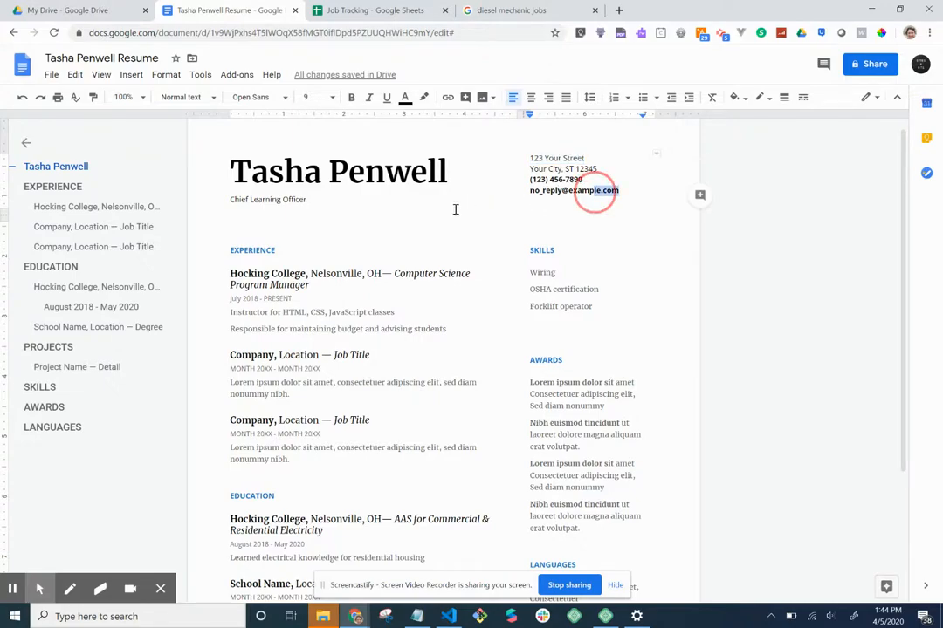
scroll(454, 209, down, 2)
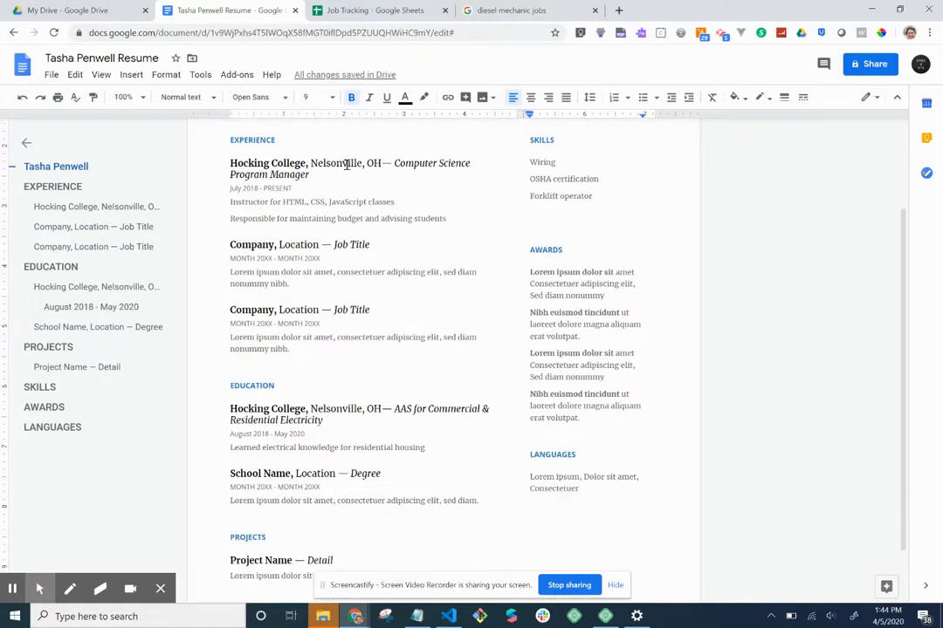
scroll(325, 145, down, 1)
scroll(324, 145, down, 1)
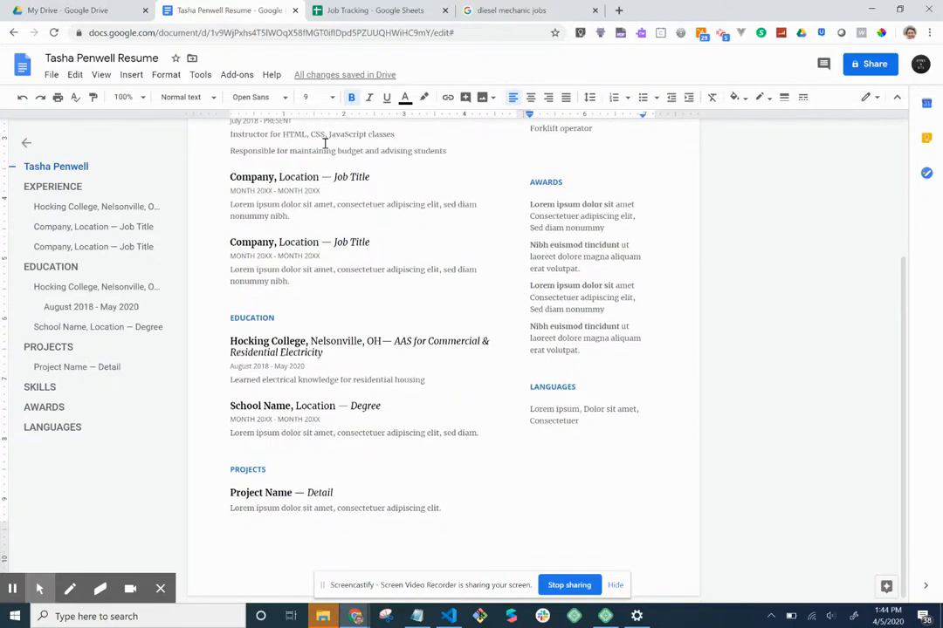
key(alt+Tab)
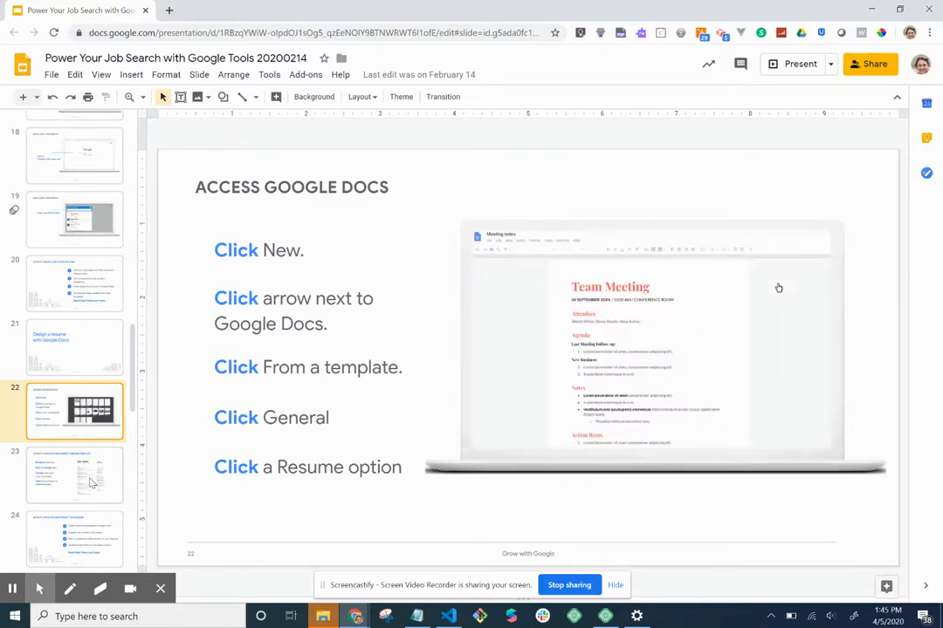
Read the resume template activity on slide 23, then return to the resume document
click(90, 483)
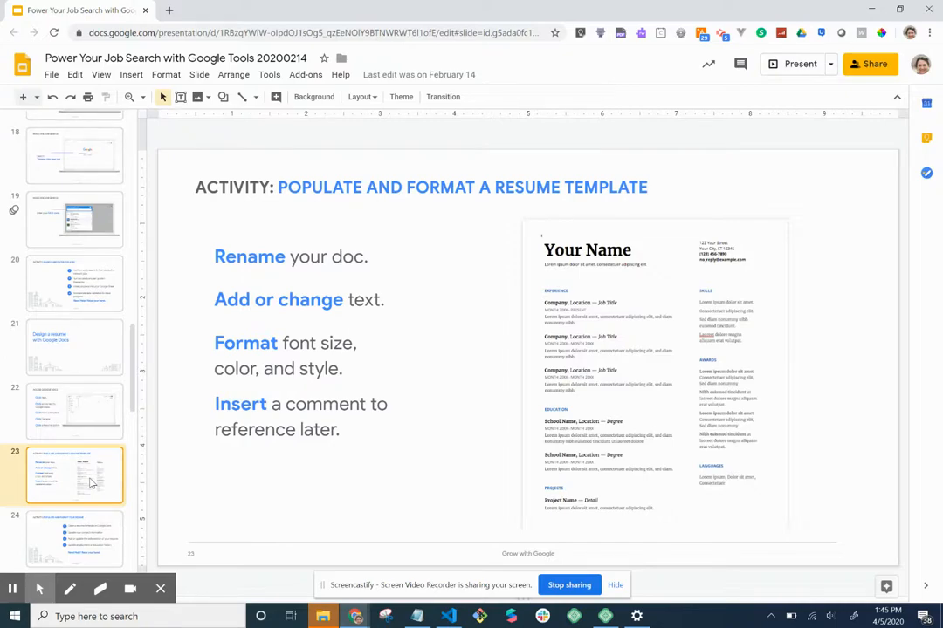
key(alt+Tab)
scroll(391, 332, up, 3)
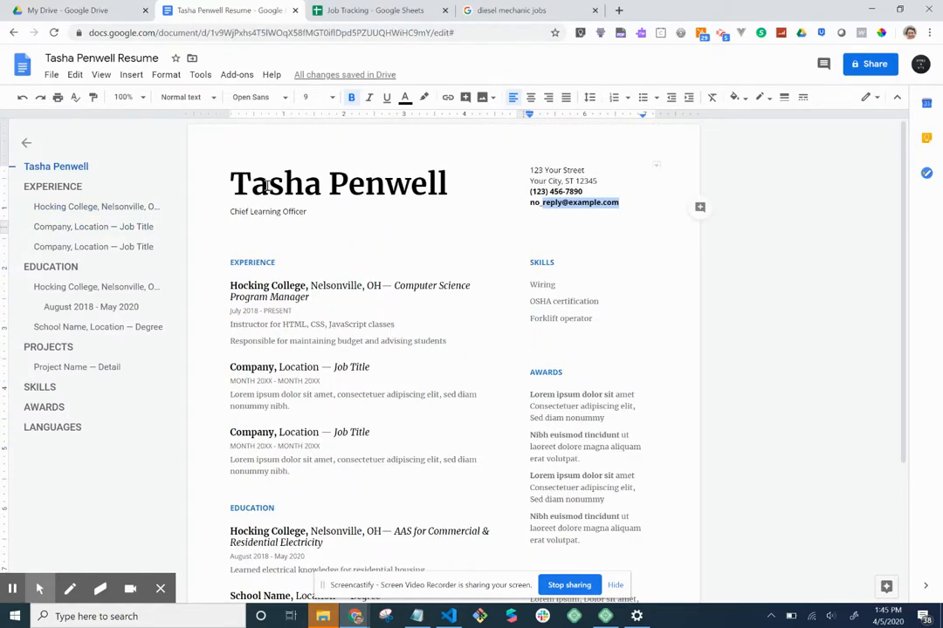
Change the resume's name heading to the Arial font, then glance at the Slides window
click(231, 181)
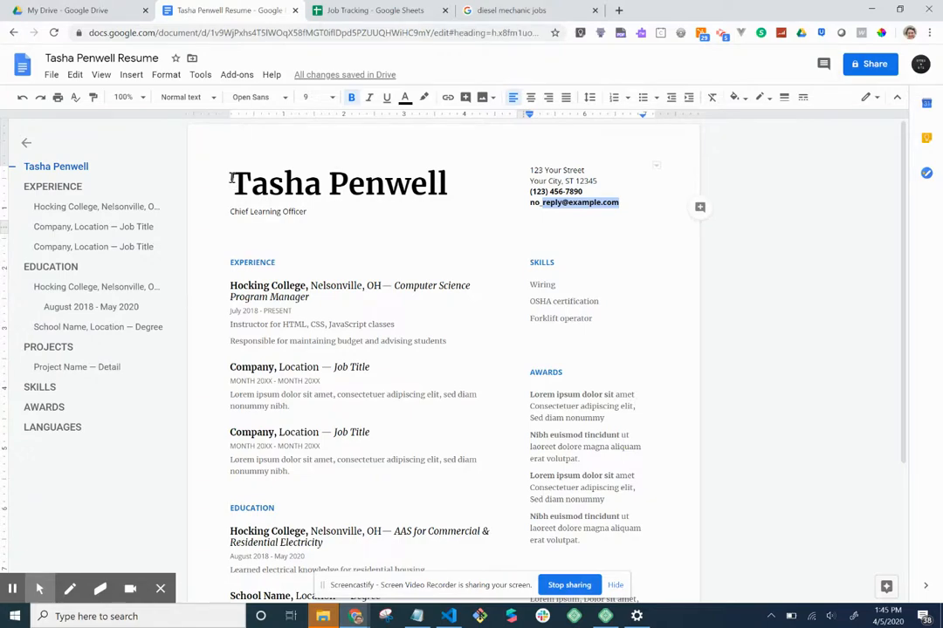
click(231, 180)
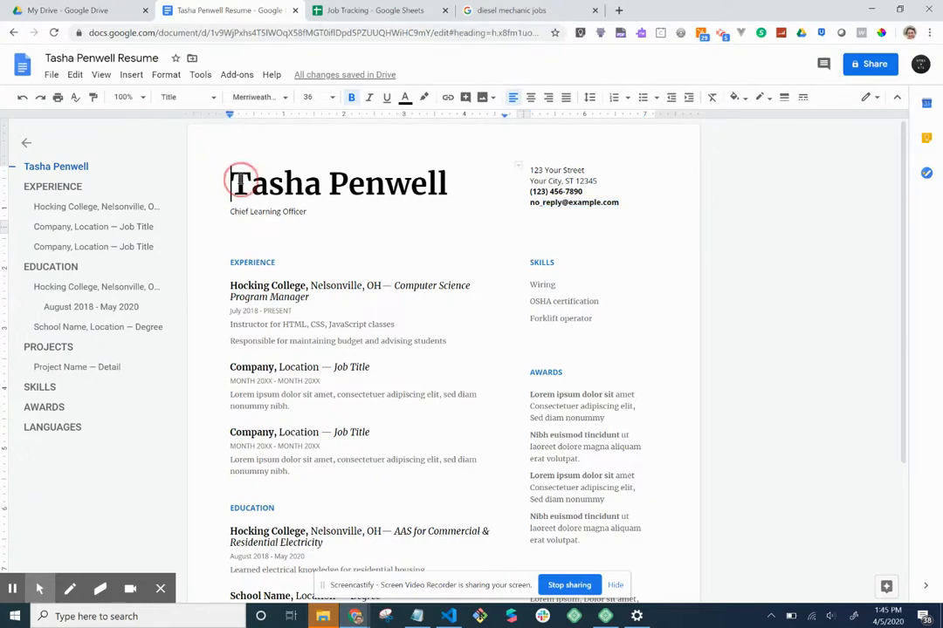
drag(232, 180, 447, 185)
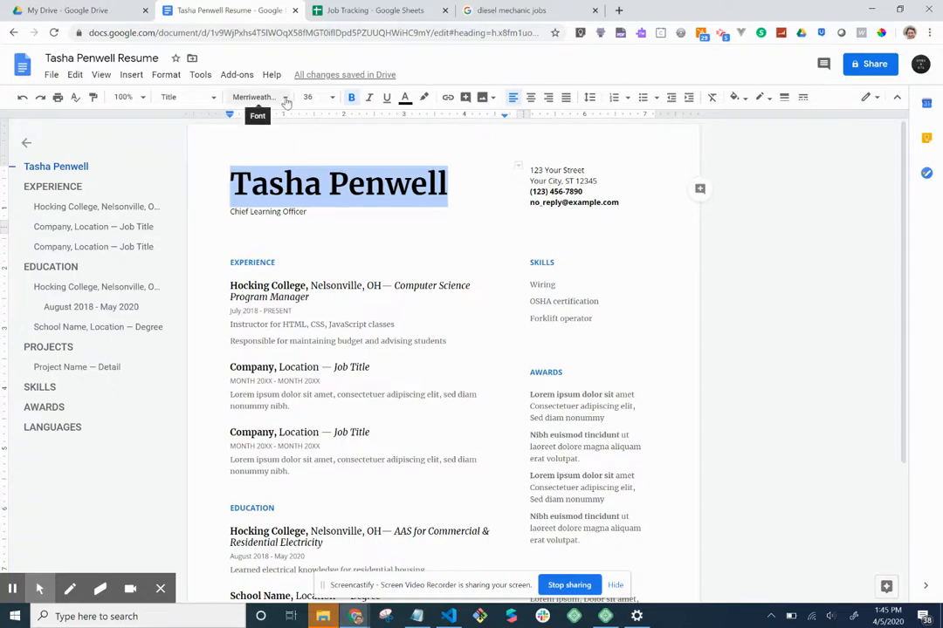
click(286, 102)
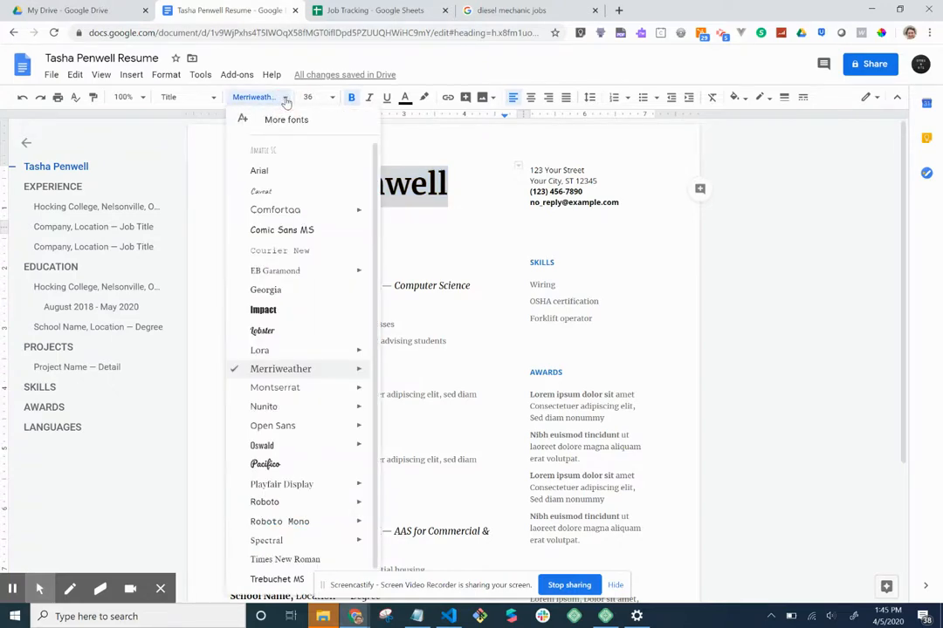
click(276, 179)
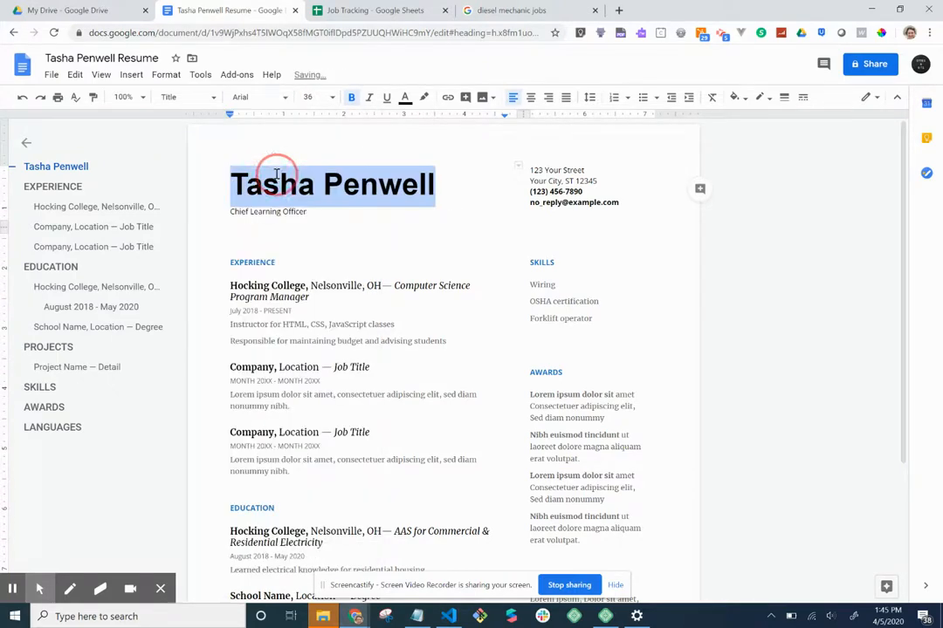
click(377, 241)
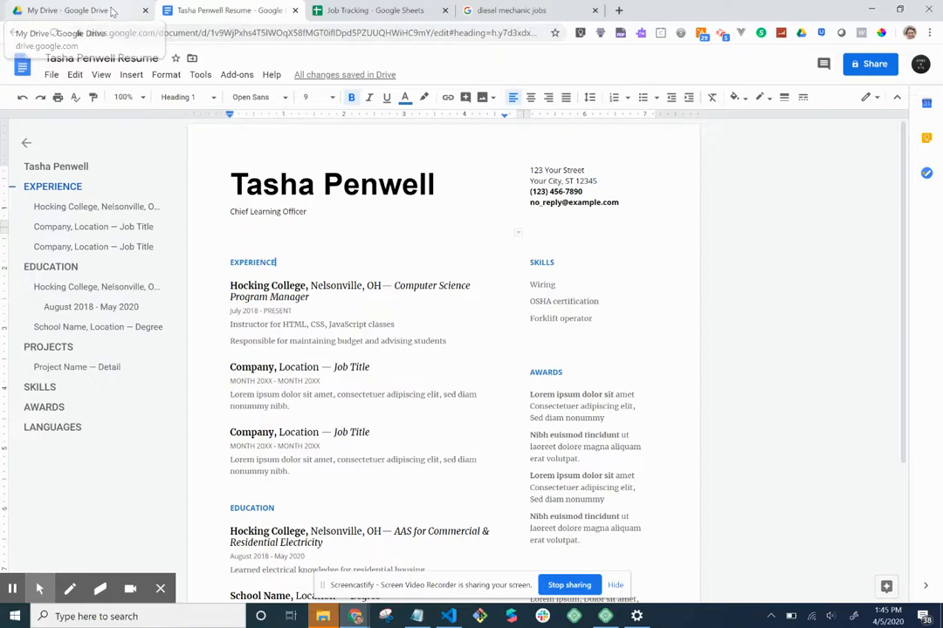
key(alt+Tab)
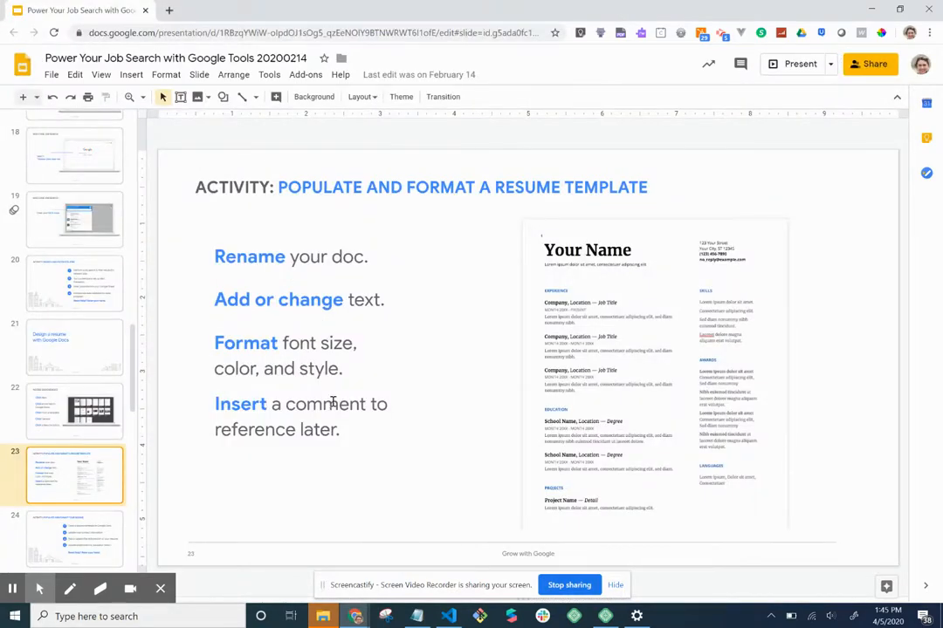
key(alt+Tab)
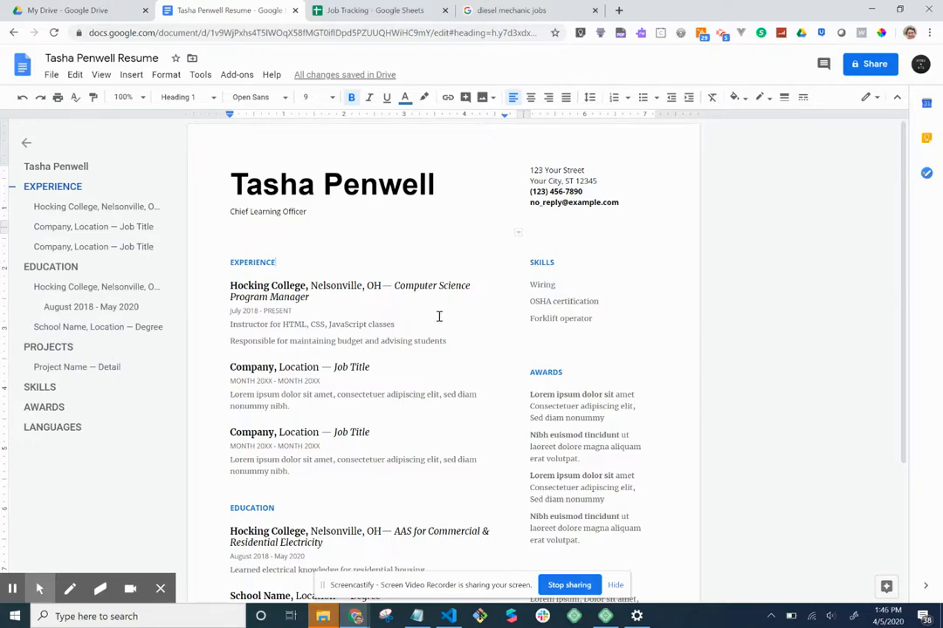
Add the comment 'Need dates for certification license' on the Forklift operator skill, then switch to Slides
scroll(429, 338, down, 1)
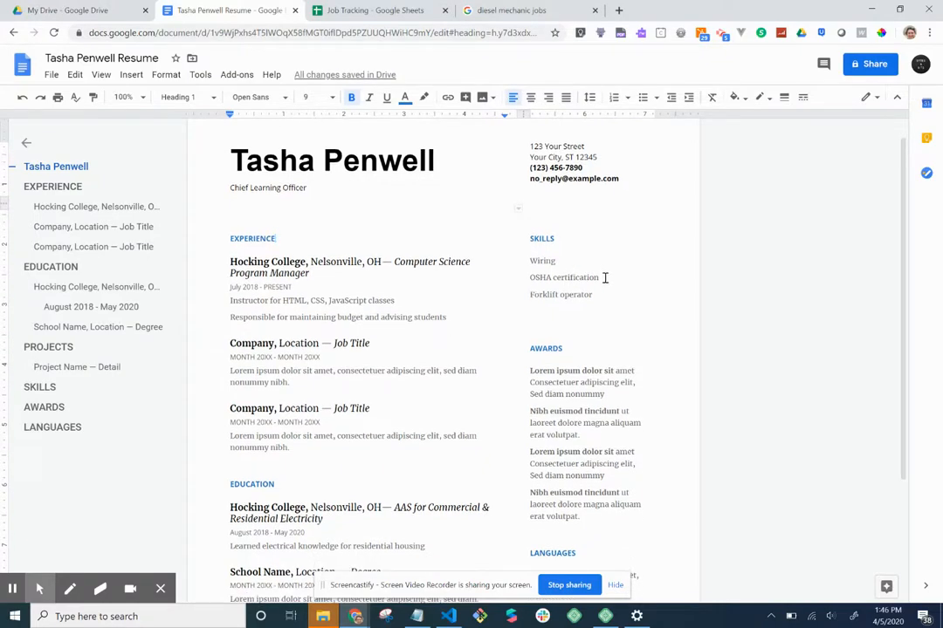
click(602, 281)
click(600, 296)
drag(595, 297, 528, 295)
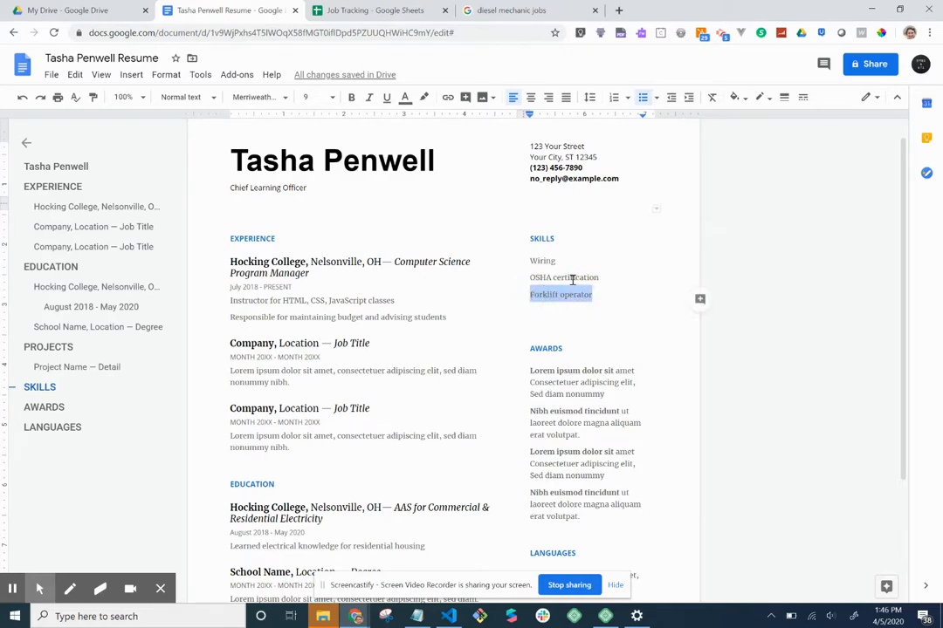
click(823, 66)
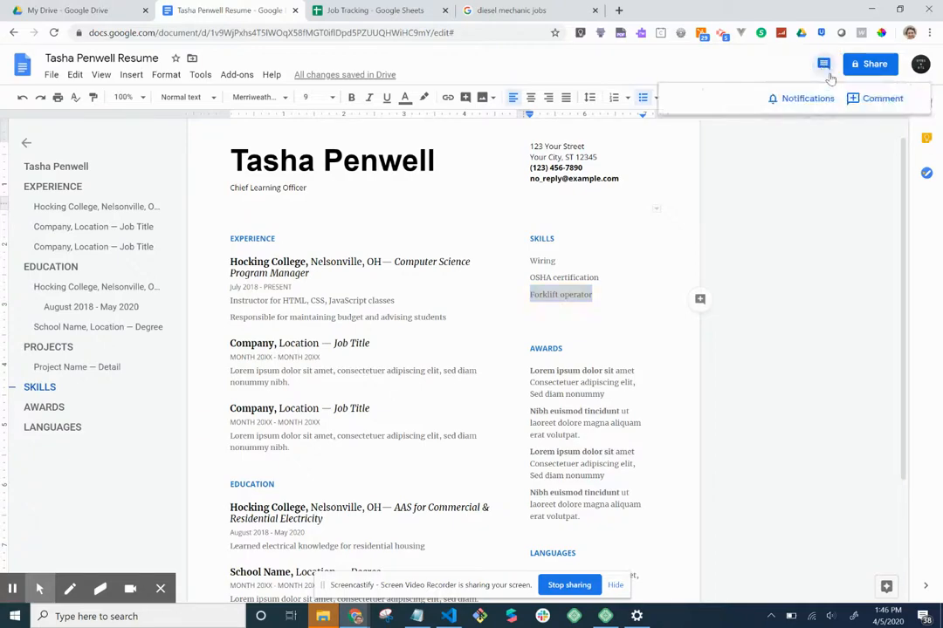
click(872, 103)
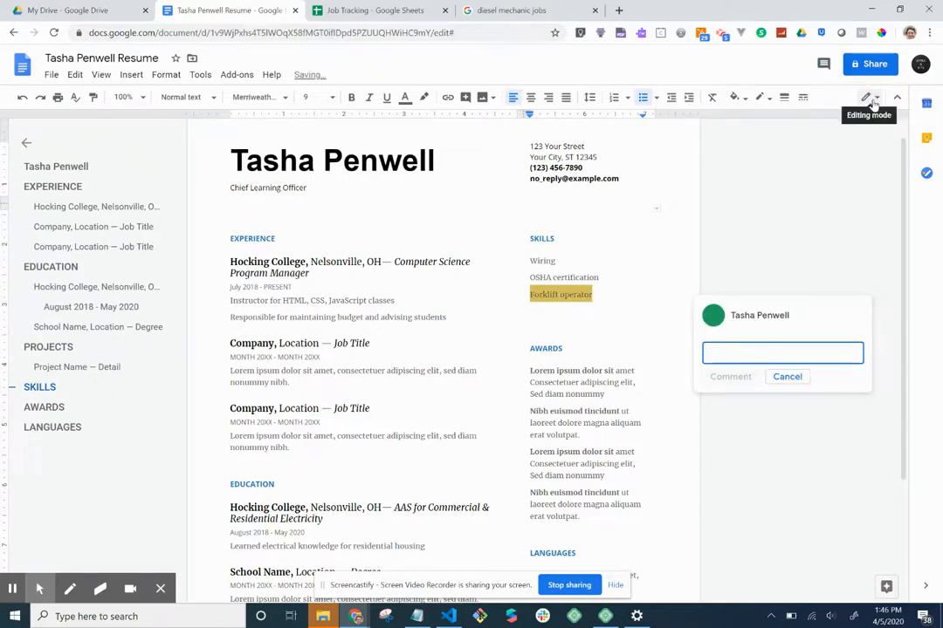
text(Need)
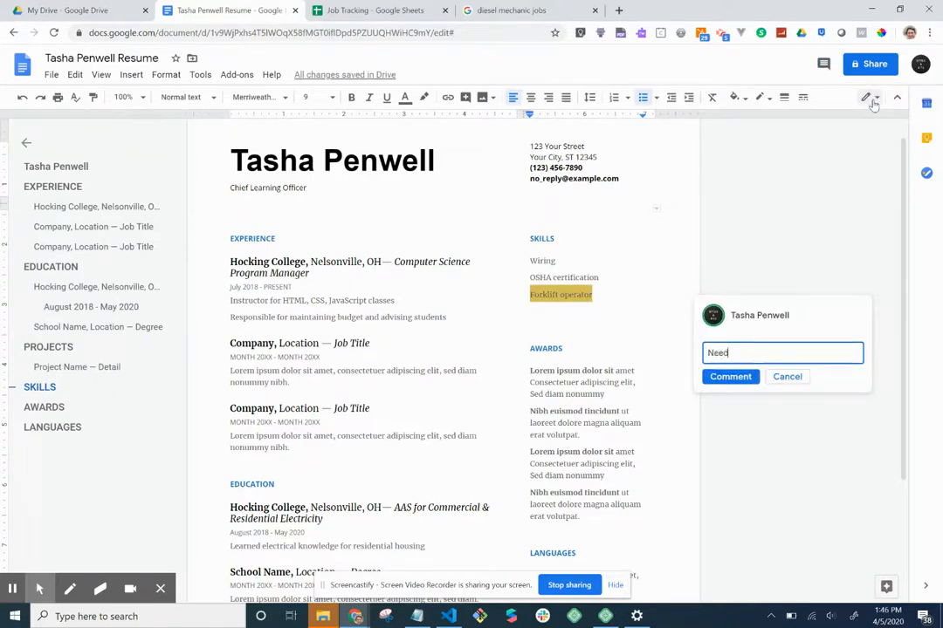
text( dates for certification license)
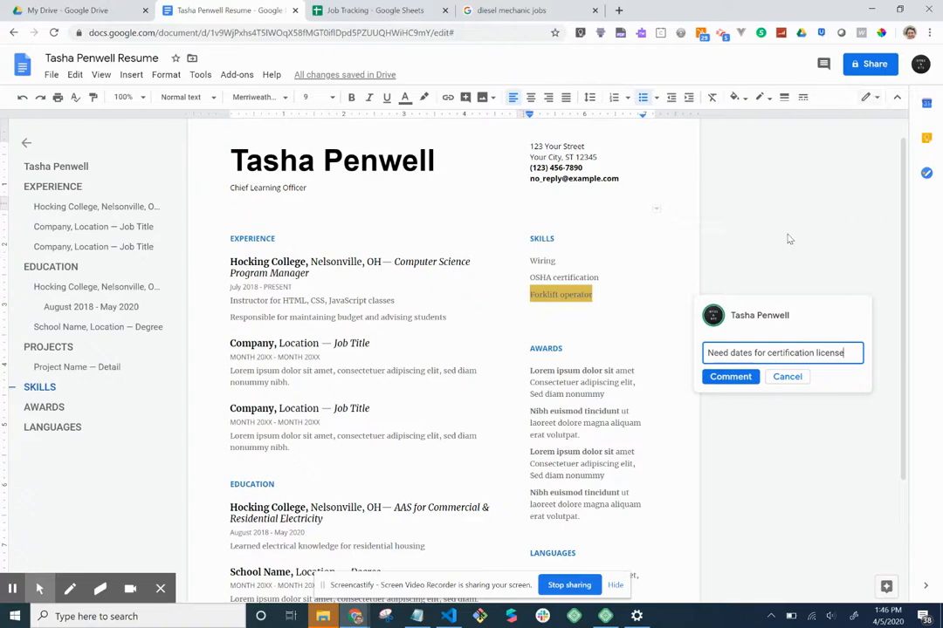
click(726, 377)
click(768, 448)
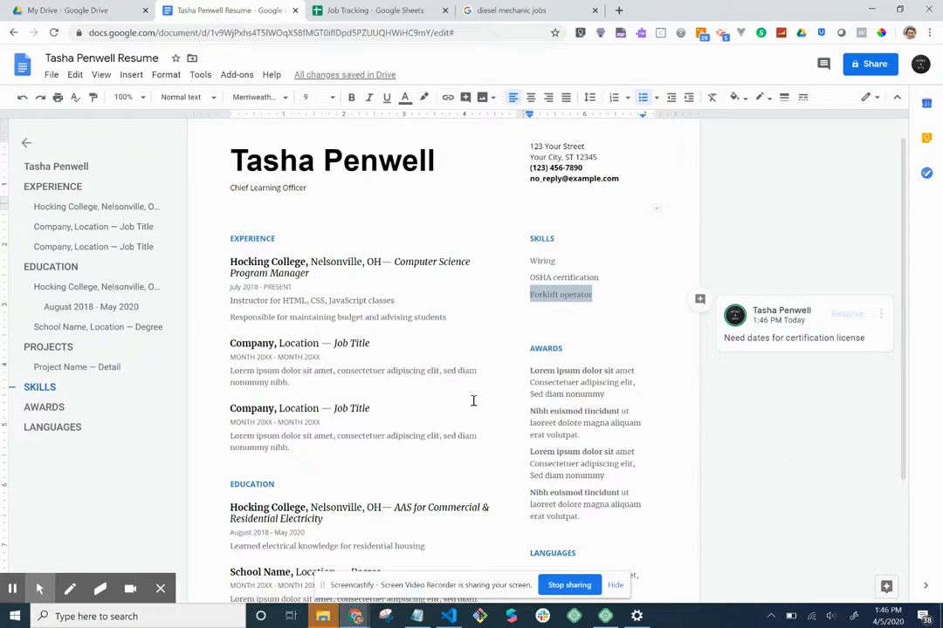
mouse_move(357, 617)
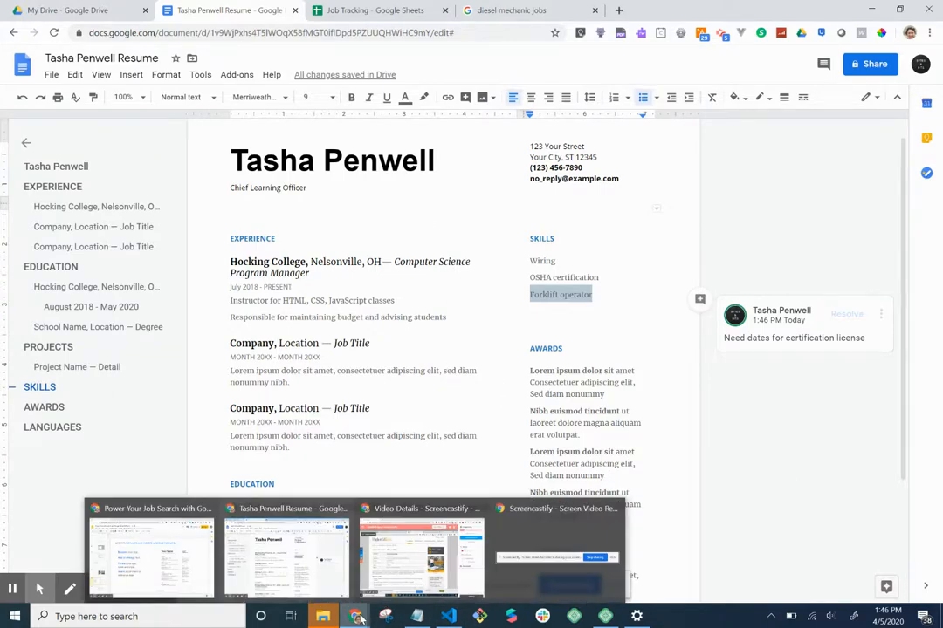
click(150, 552)
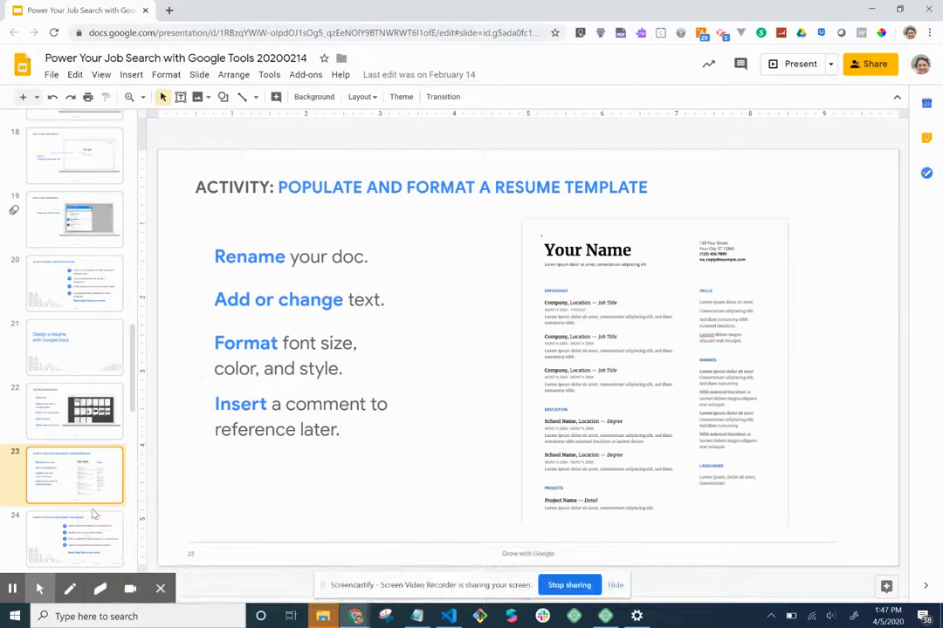